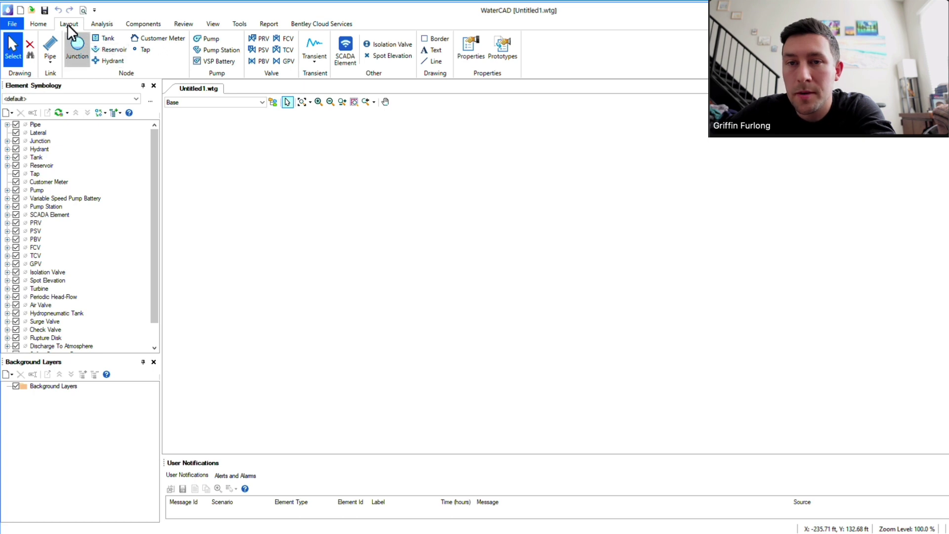
# Place reservoir R-1 and junction J-1 to its right.
pyautogui.click(111, 50)
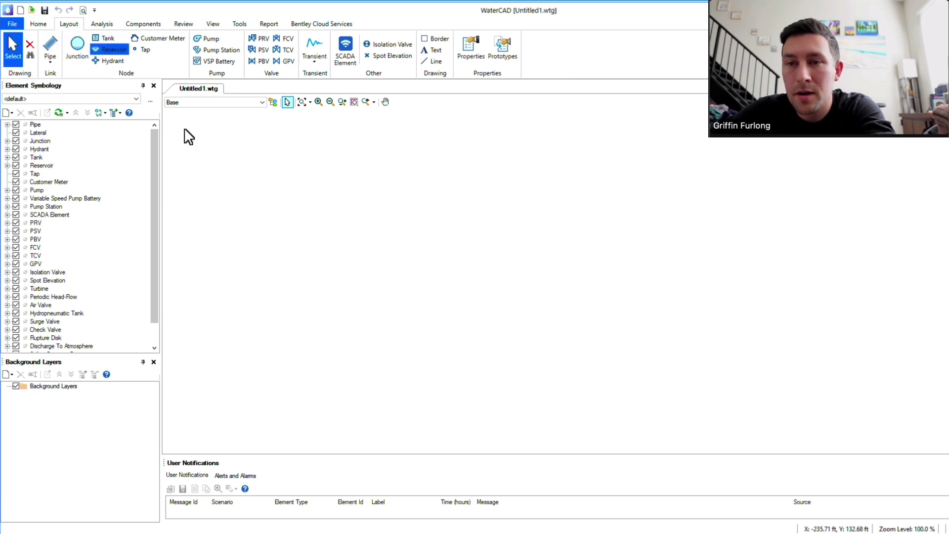
pyautogui.click(294, 210)
pyautogui.click(76, 43)
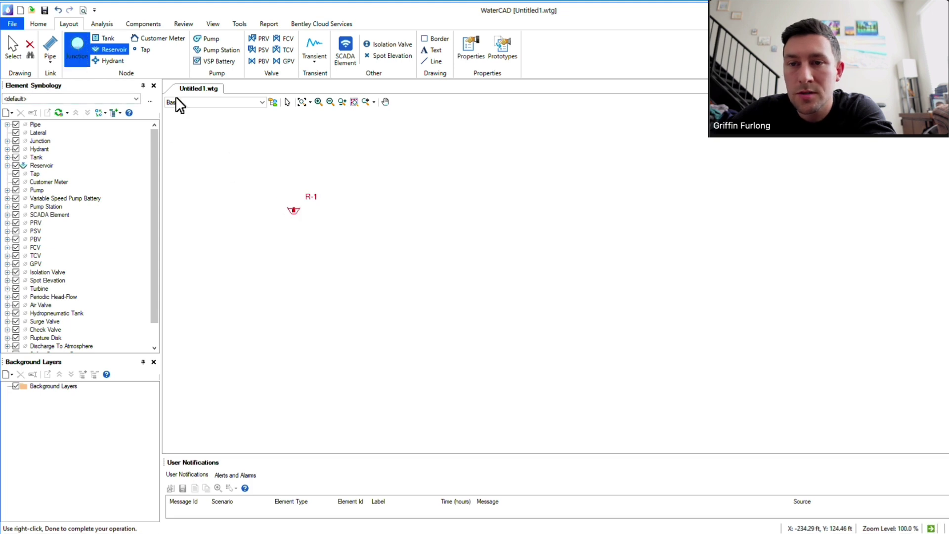
pyautogui.click(435, 211)
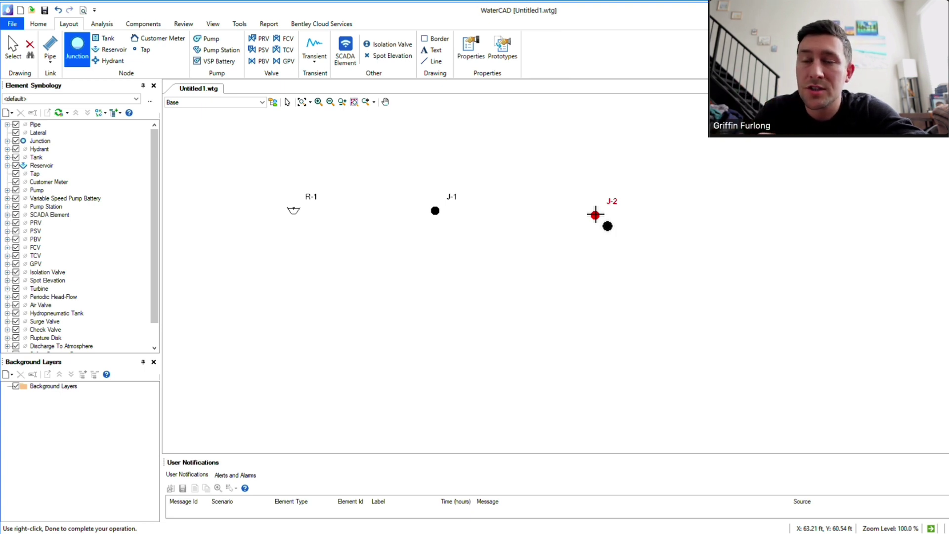
pyautogui.press('Escape')
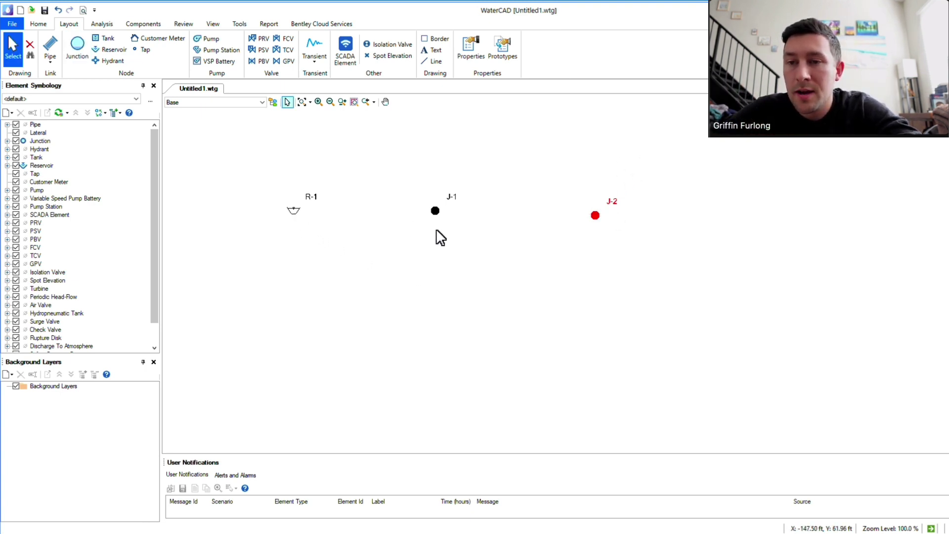
# Draw pipes P-1 and P-2 from R-1 through J-1 to a new junction J-2.
pyautogui.click(51, 49)
pyautogui.click(292, 210)
pyautogui.click(435, 211)
pyautogui.click(595, 215)
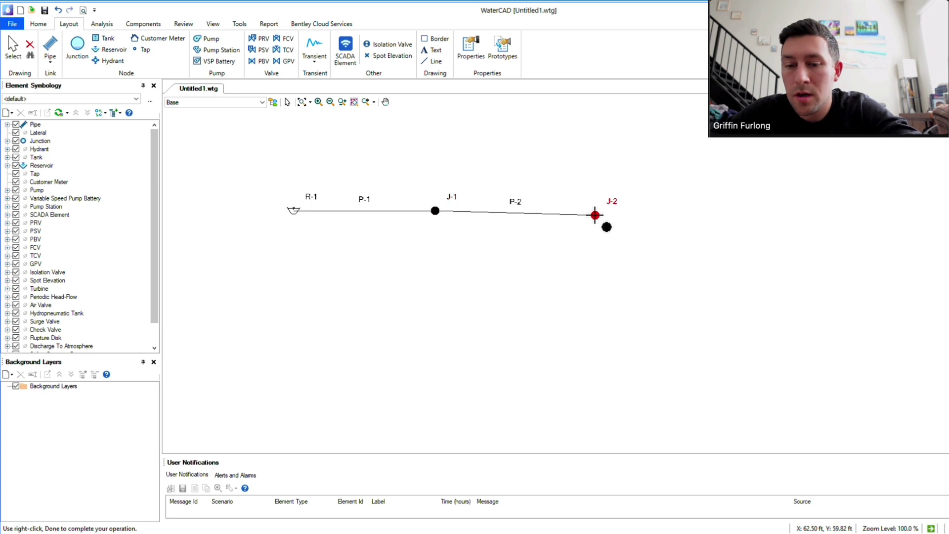
pyautogui.press('Escape')
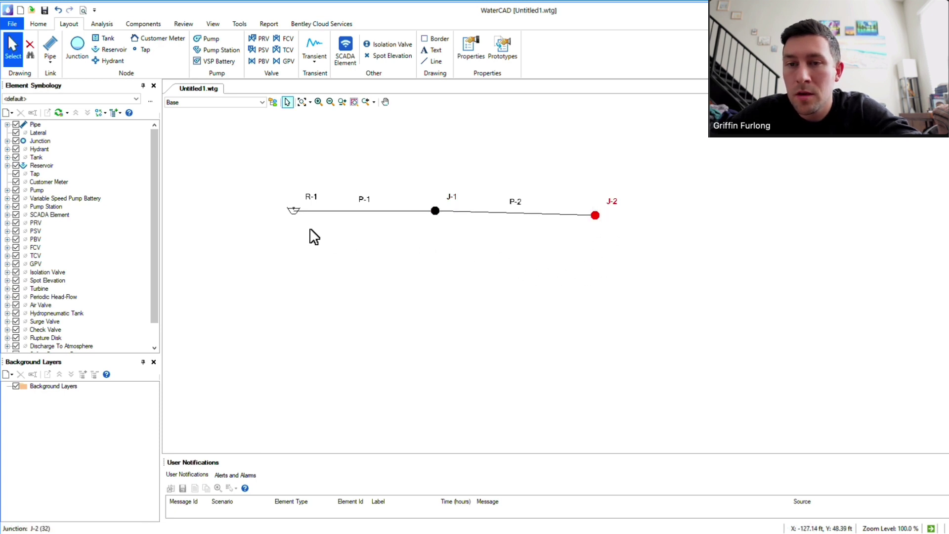
# Zoom in and show the New submenu for the Pipe layer in Element Symbology.
pyautogui.scroll(1, 310, 234)
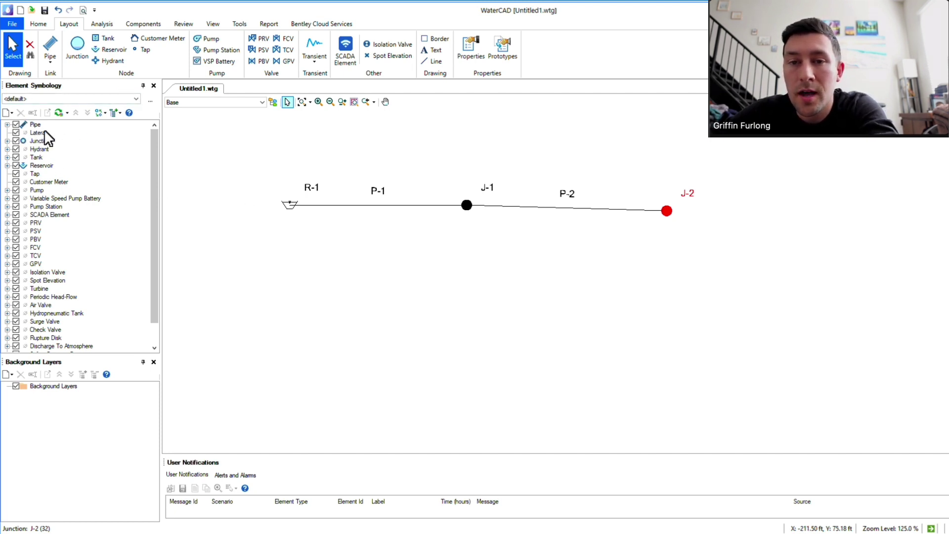
pyautogui.click(7, 125)
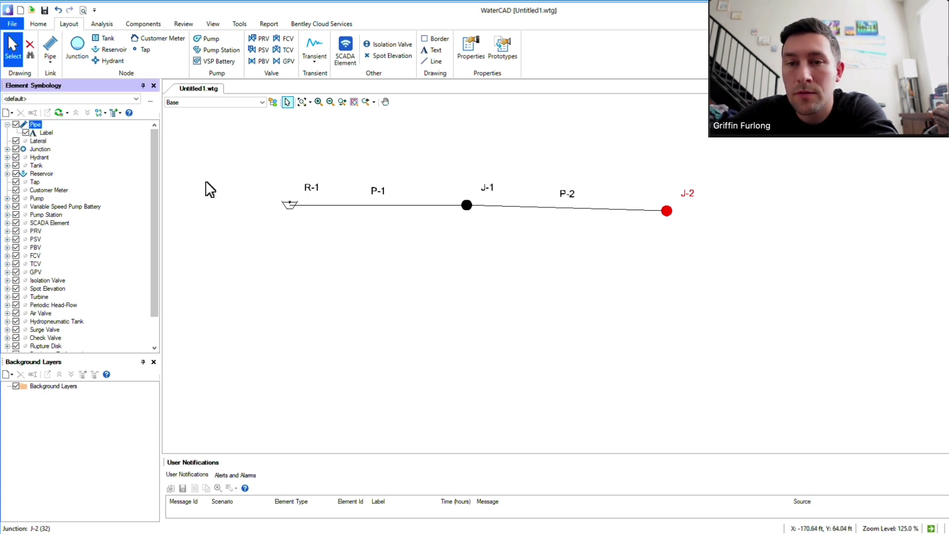
pyautogui.rightClick(35, 122)
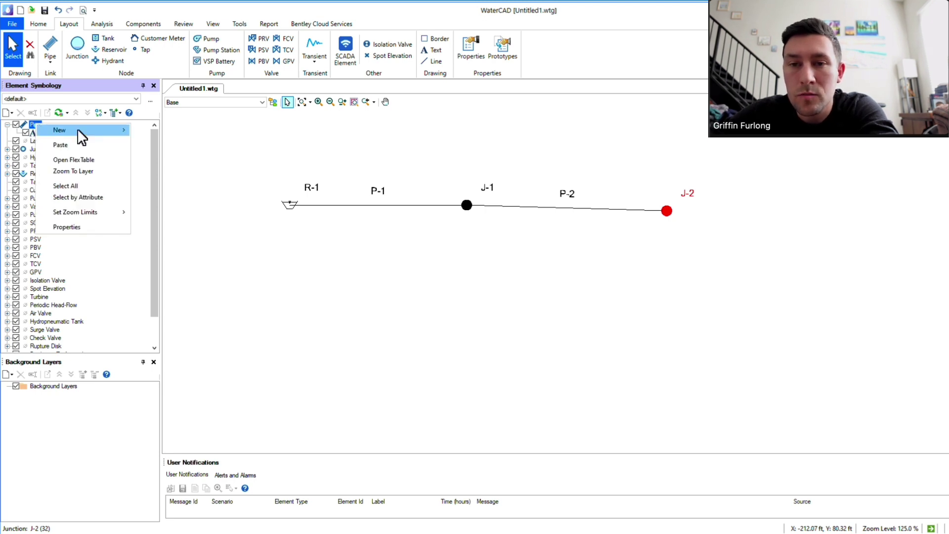
pyautogui.moveTo(78, 131)
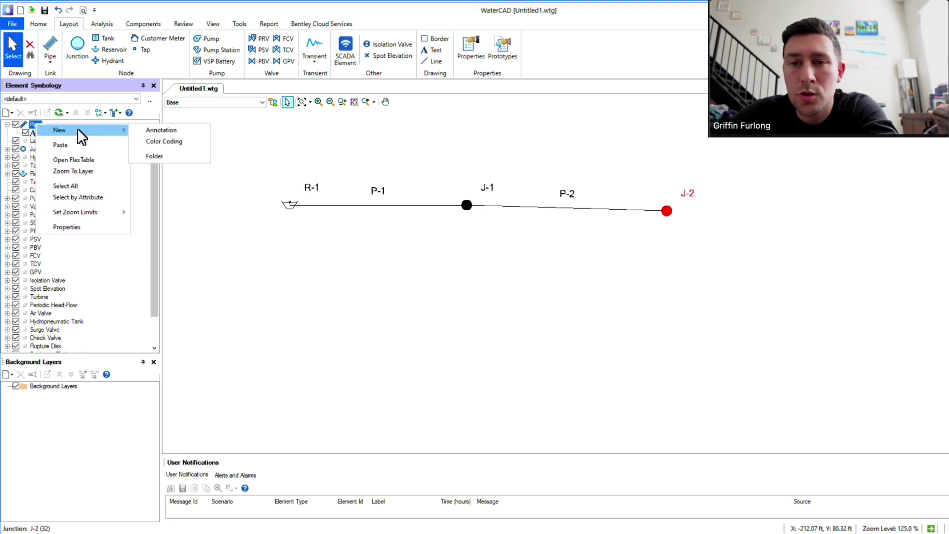
# Add a pipe annotation showing Velocity with prefix 'Velo:' and apply it.
pyautogui.click(186, 131)
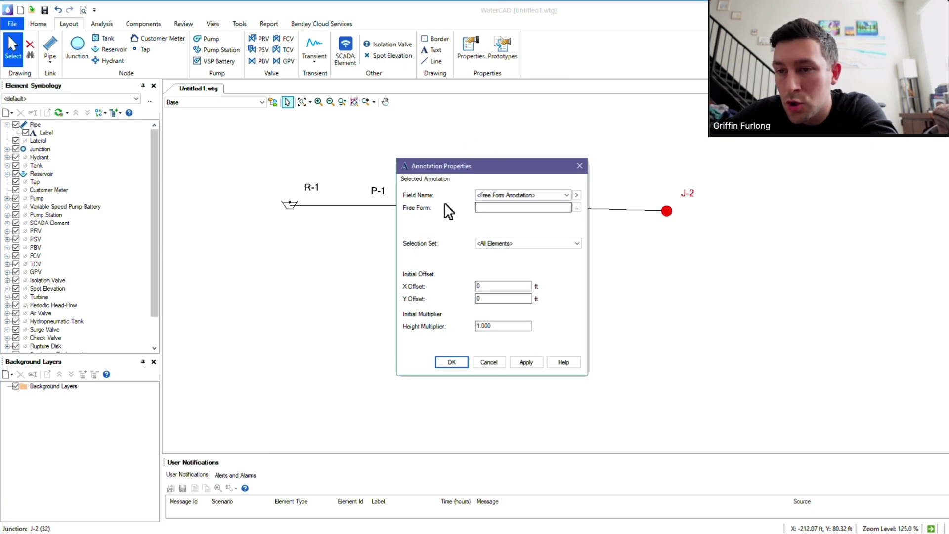
pyautogui.click(566, 195)
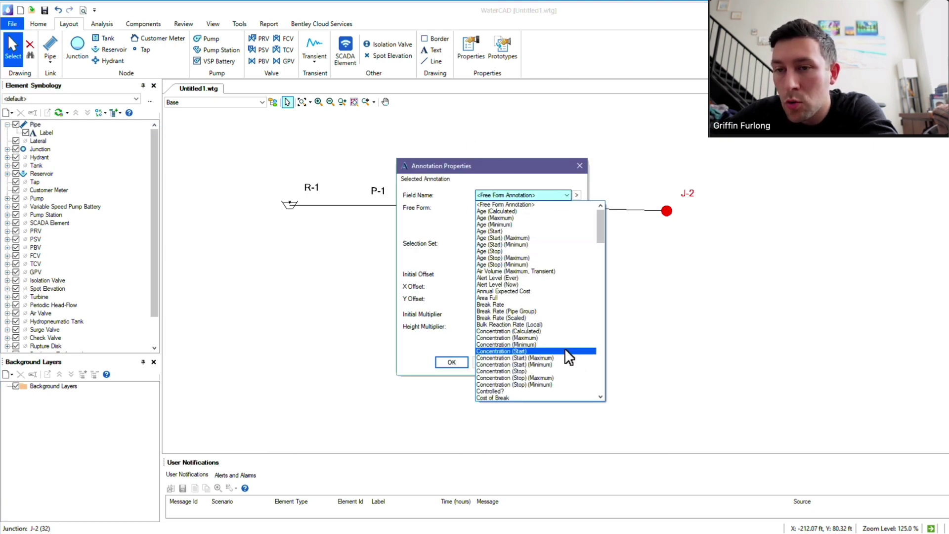
pyautogui.scroll(-5, 568, 322)
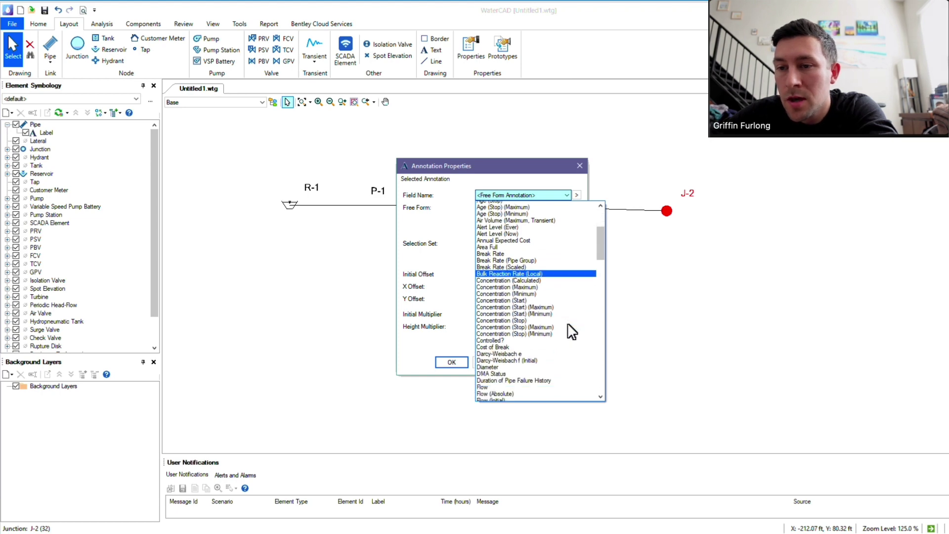
pyautogui.scroll(-6, 571, 332)
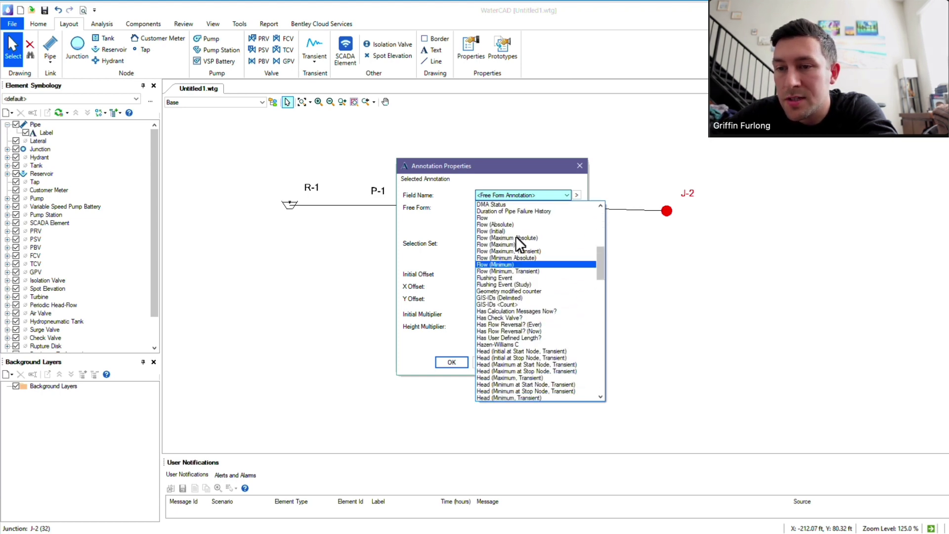
pyautogui.scroll(-1, 532, 308)
pyautogui.scroll(-20, 532, 308)
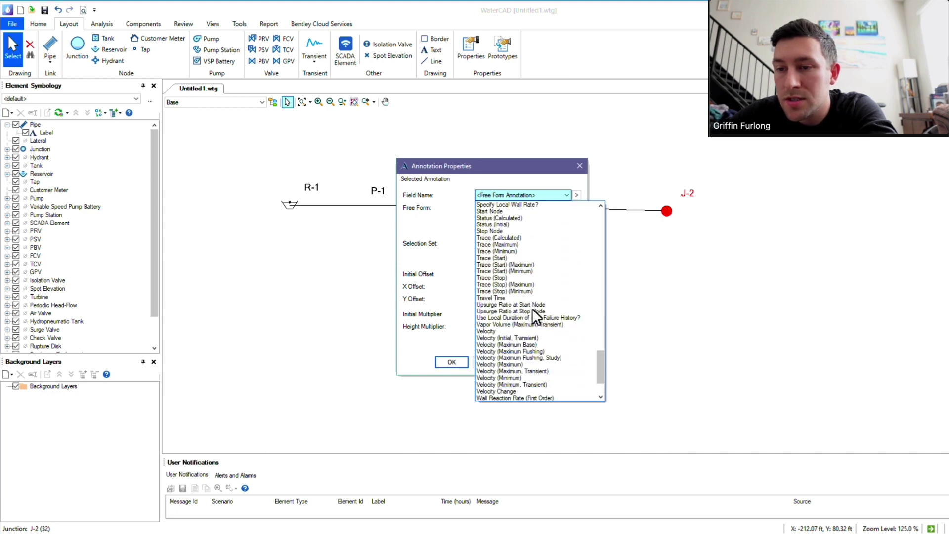
pyautogui.click(498, 331)
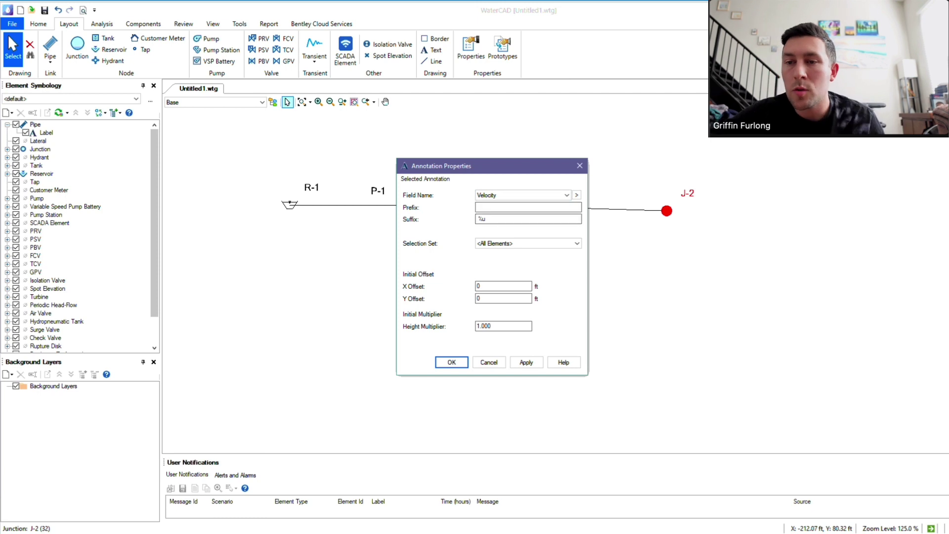
pyautogui.click(496, 206)
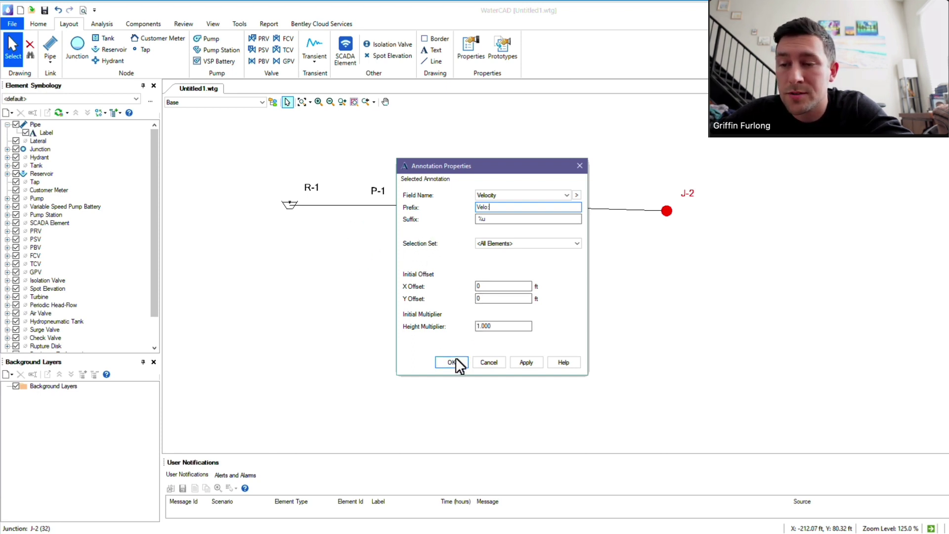
pyautogui.click(526, 363)
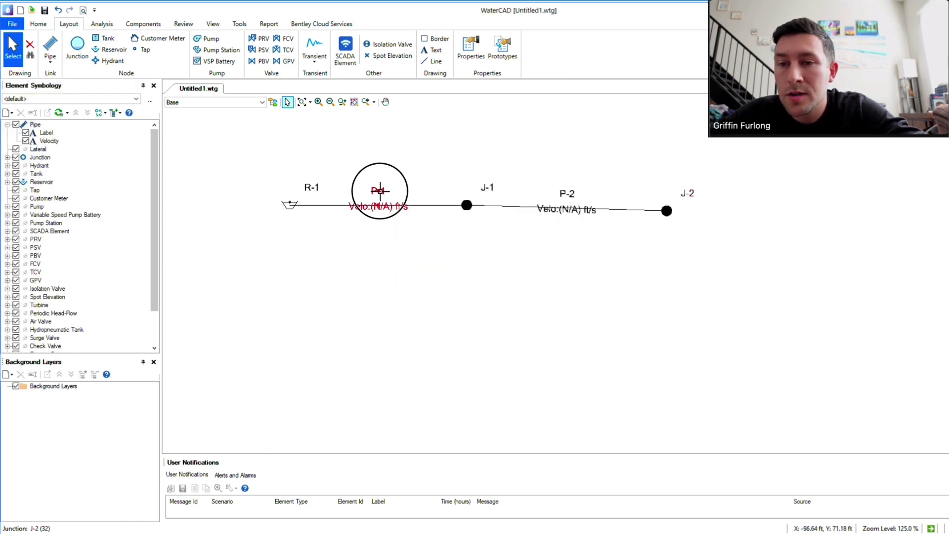
# Move P-1's and P-2's name and velocity labels up above their pipes.
pyautogui.click(380, 180)
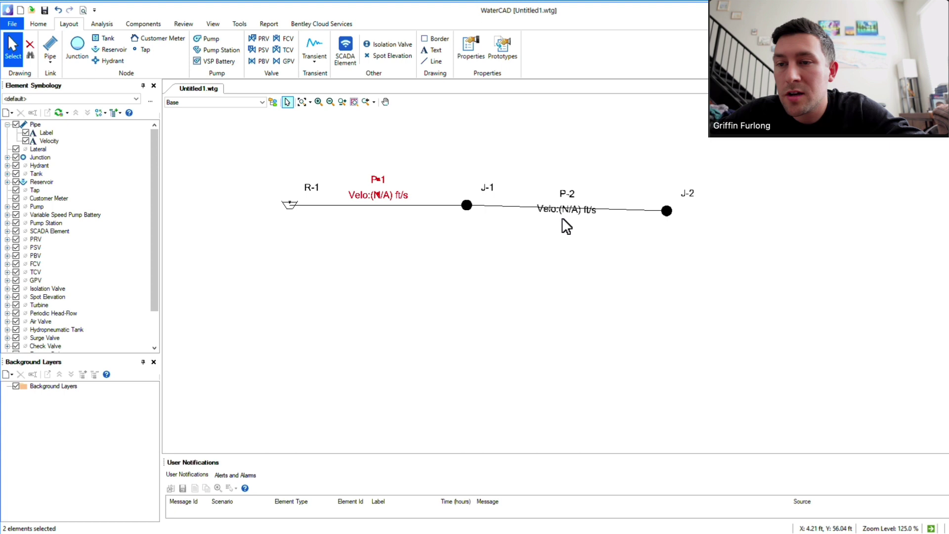
pyautogui.moveTo(570, 194); pyautogui.dragTo(566, 181)
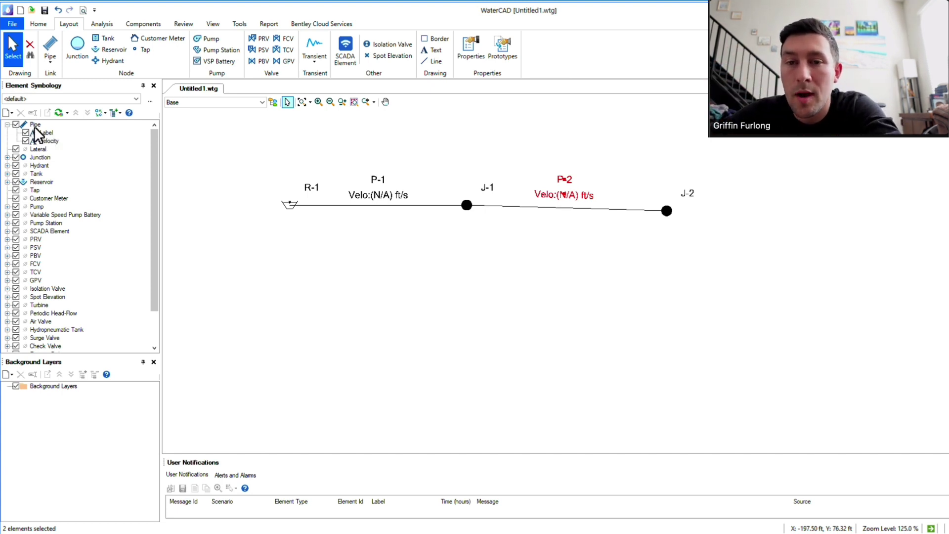
pyautogui.click(47, 141)
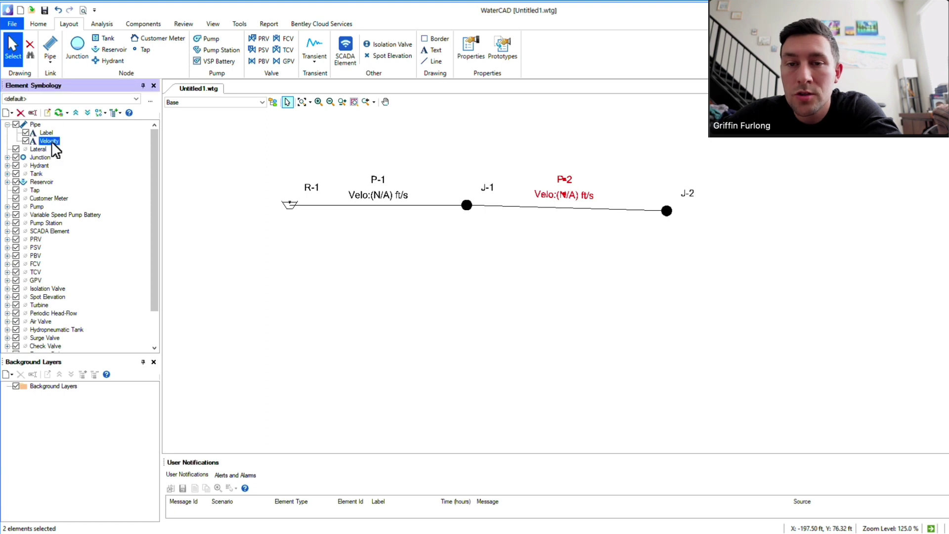
# Set the pipe Velocity annotation's Y offset to -10 so labels sit below the pipes.
pyautogui.rightClick(53, 143)
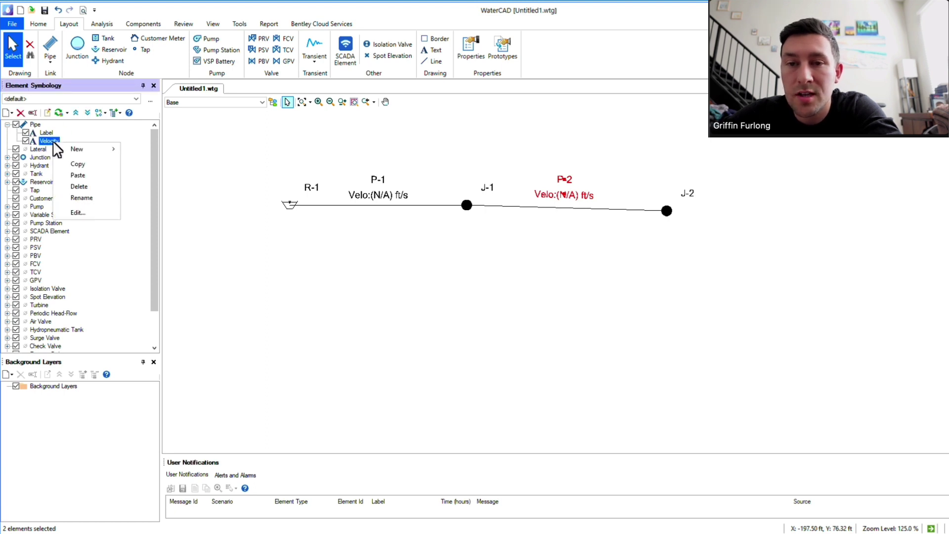
pyautogui.click(90, 213)
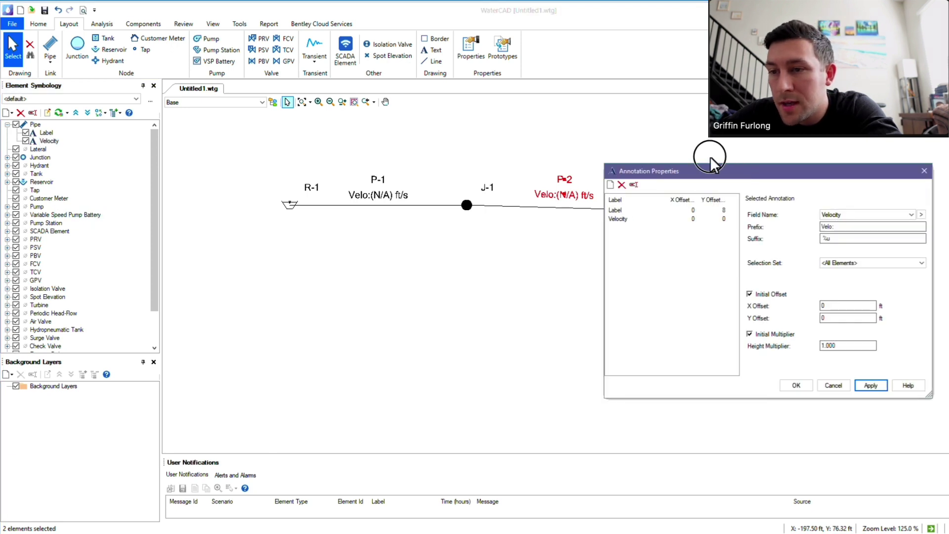
pyautogui.click(618, 210)
pyautogui.click(619, 219)
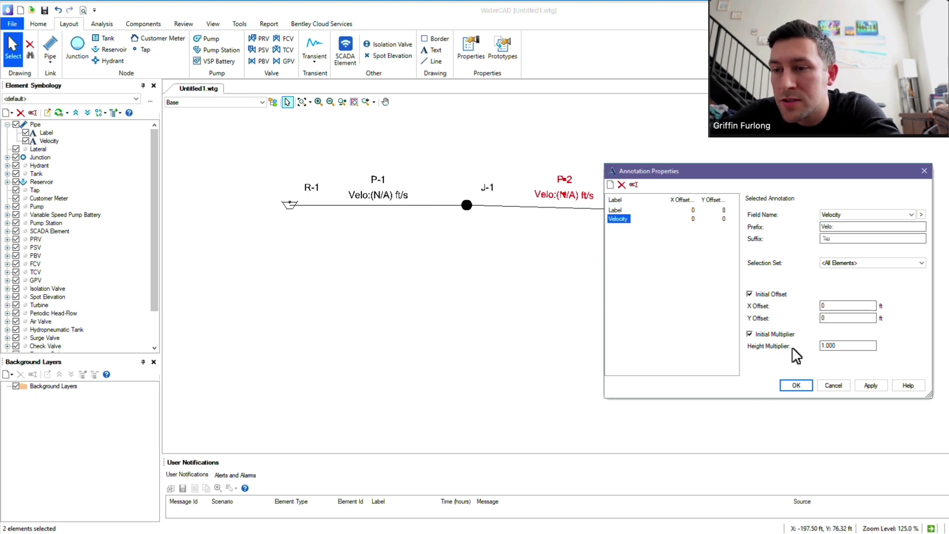
pyautogui.click(835, 317)
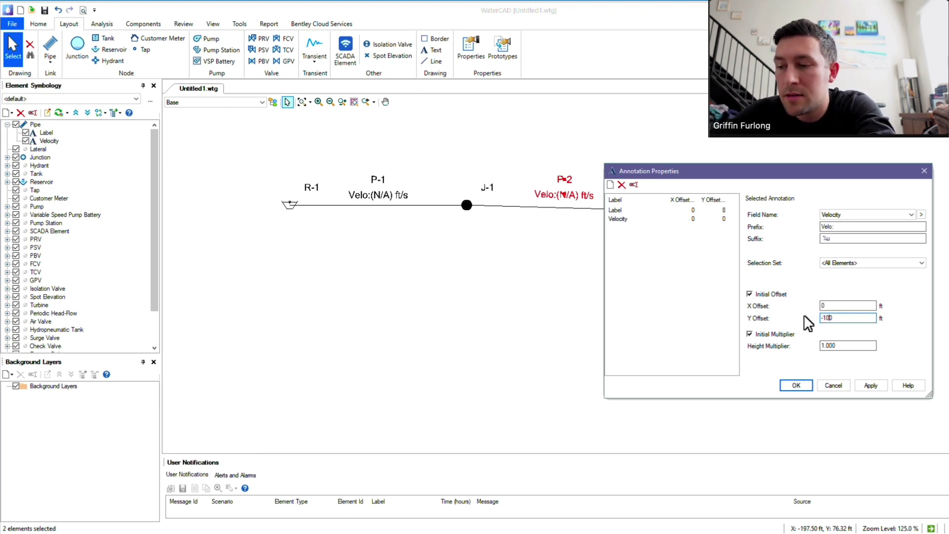
pyautogui.press('BackSpace')
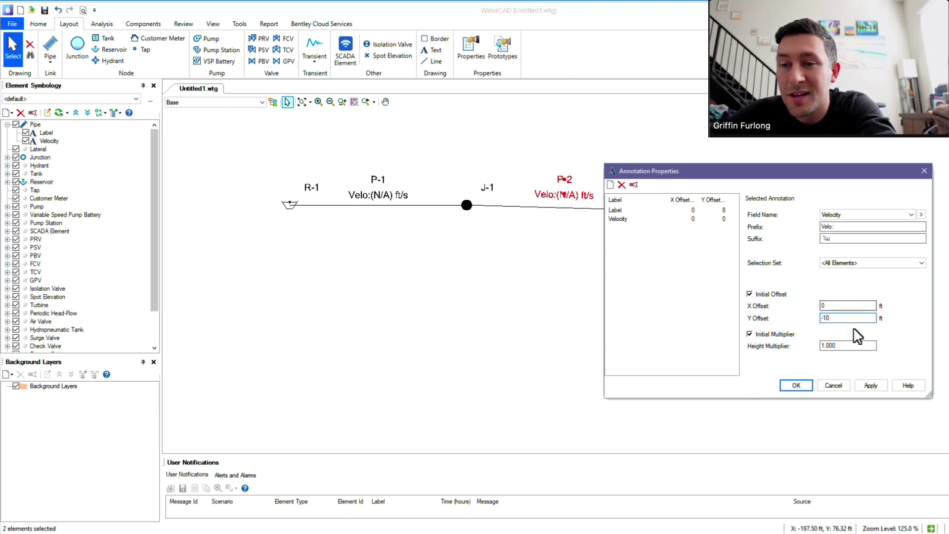
pyautogui.click(868, 385)
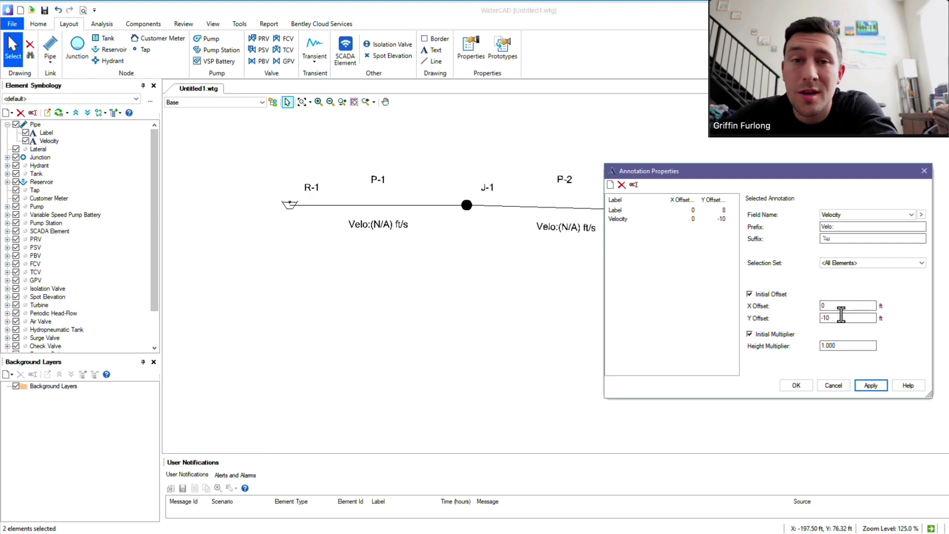
pyautogui.click(796, 385)
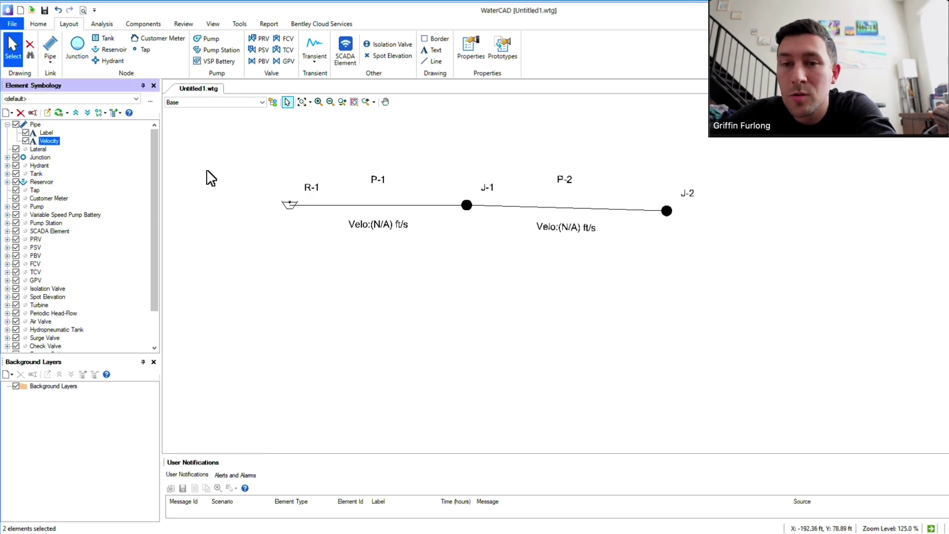
# Add a junction annotation for Demand with prefix 'Demand:' and apply it.
pyautogui.click(7, 157)
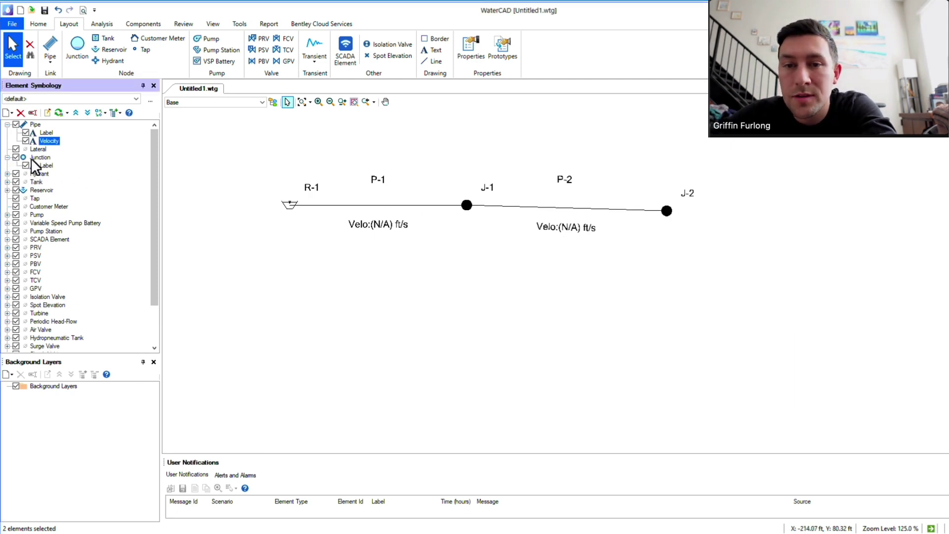
pyautogui.rightClick(39, 156)
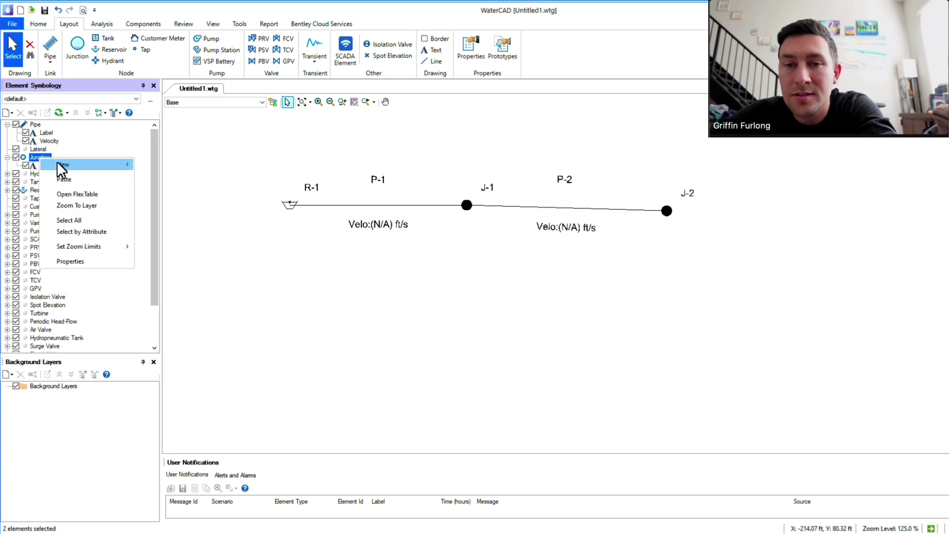
pyautogui.moveTo(58, 164)
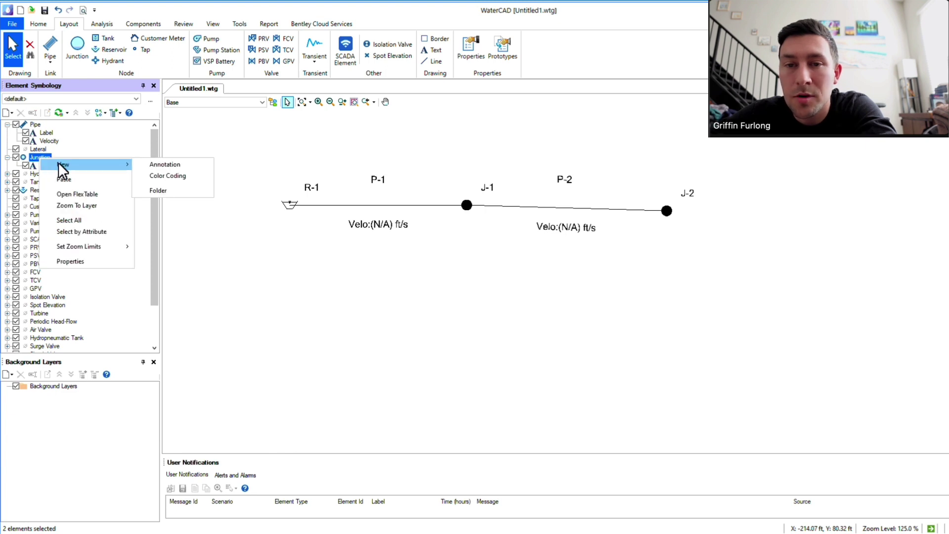
pyautogui.click(156, 164)
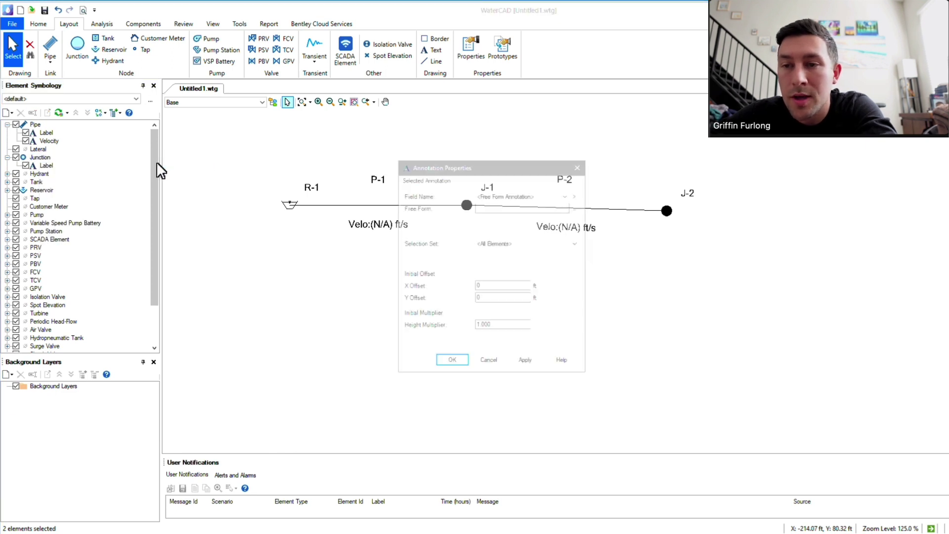
pyautogui.click(548, 195)
pyautogui.scroll(-3, 546, 274)
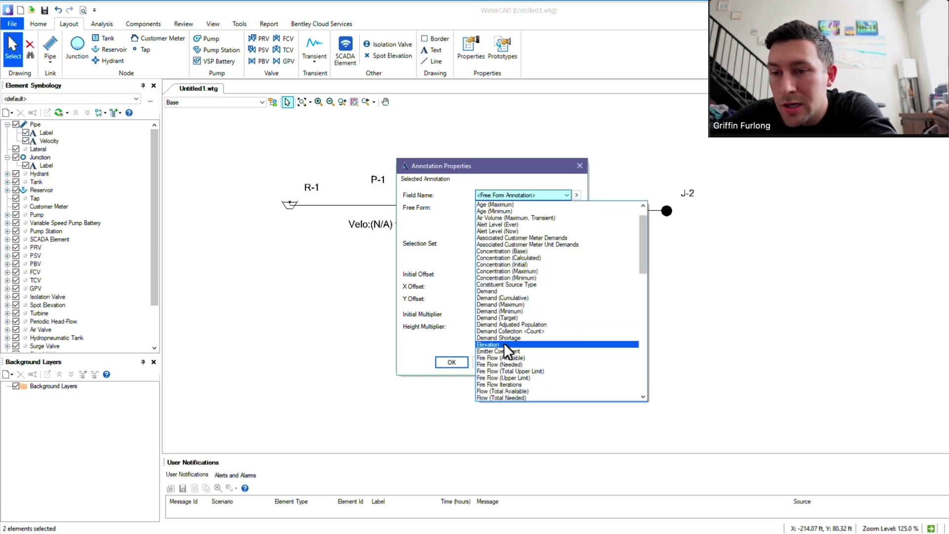
pyautogui.click(504, 292)
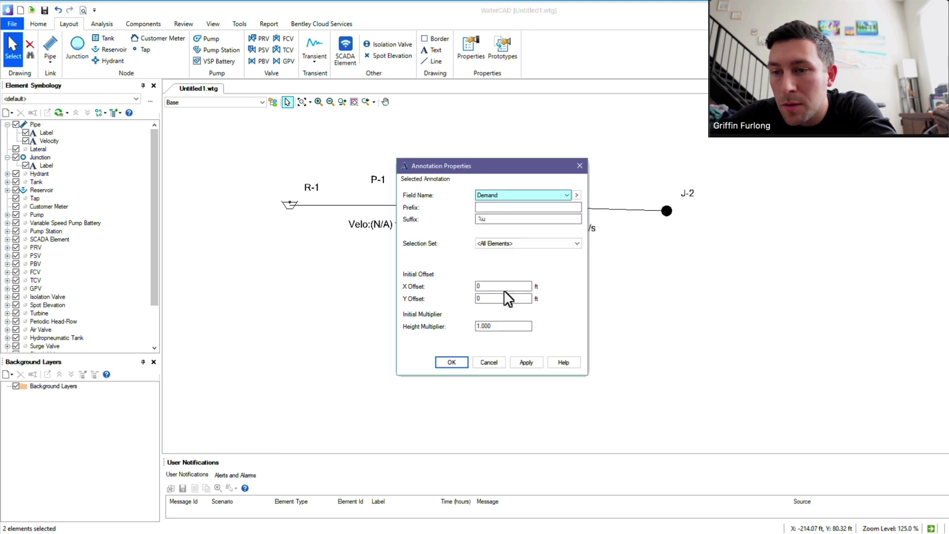
pyautogui.click(496, 207)
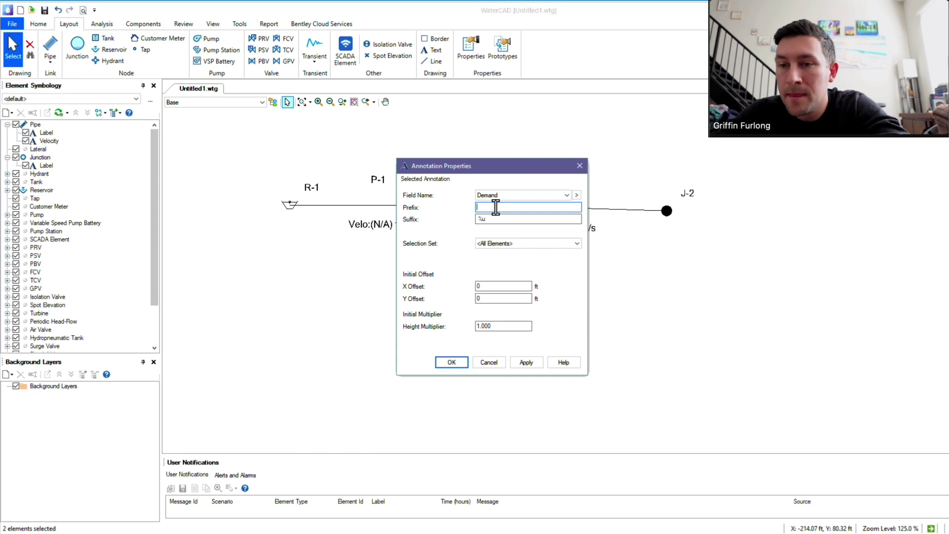
pyautogui.write('Demand')
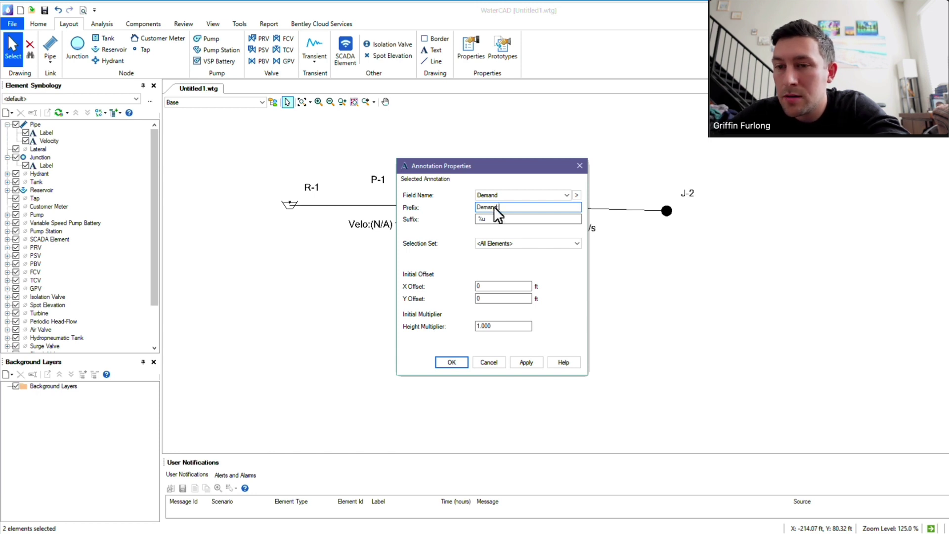
pyautogui.write(':')
pyautogui.click(526, 363)
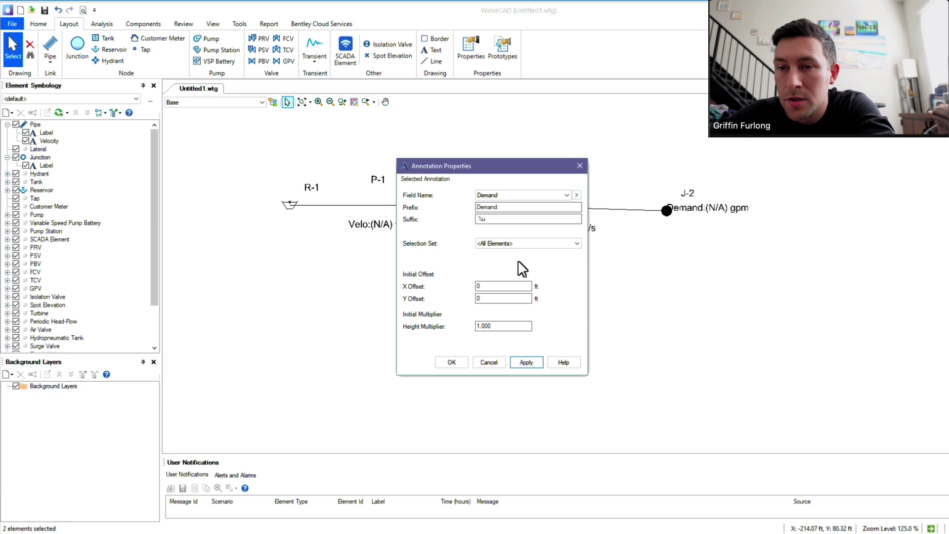
# Close the annotation settings and move J-1's and J-2's Demand labels above their nodes.
pyautogui.click(451, 362)
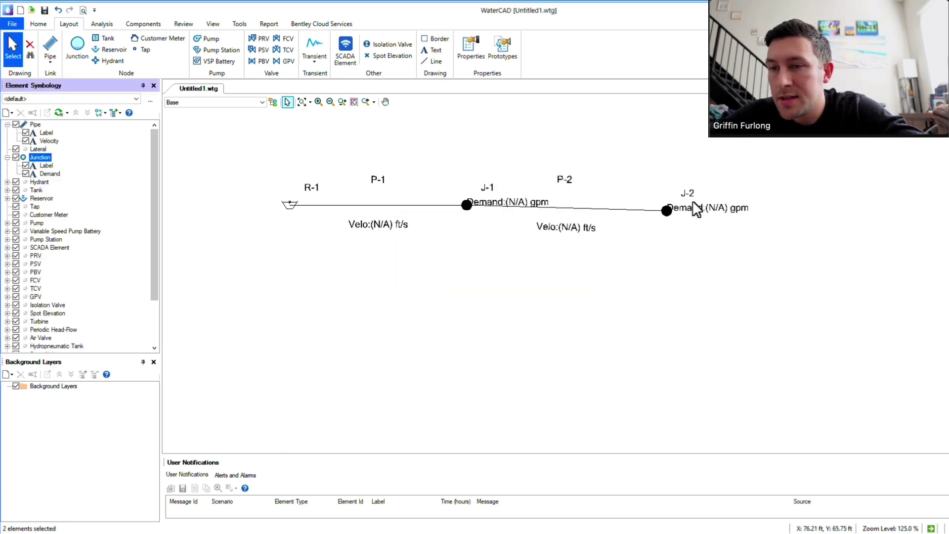
pyautogui.moveTo(695, 209); pyautogui.dragTo(704, 202)
pyautogui.moveTo(490, 185); pyautogui.dragTo(472, 169)
pyautogui.click(445, 290)
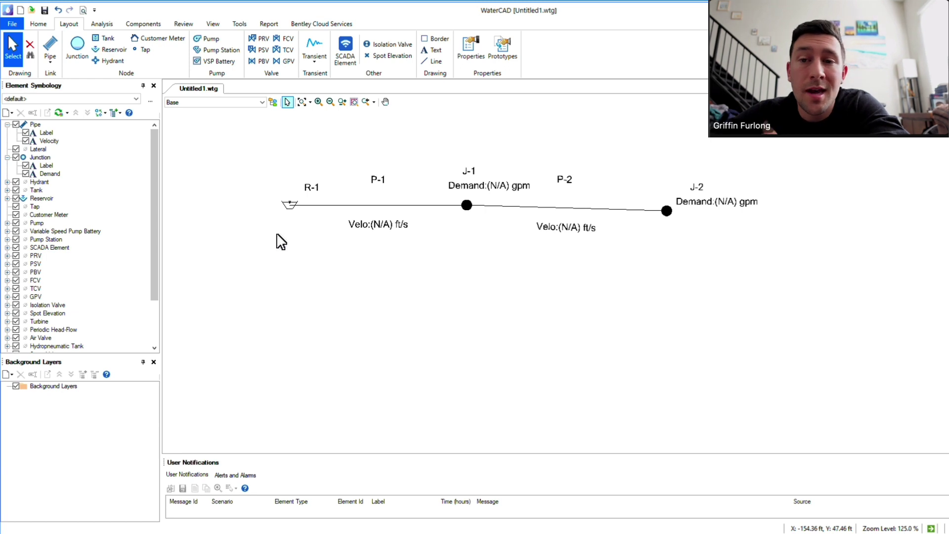
# Create a new pipe colour coding based on Velocity.
pyautogui.click(38, 126)
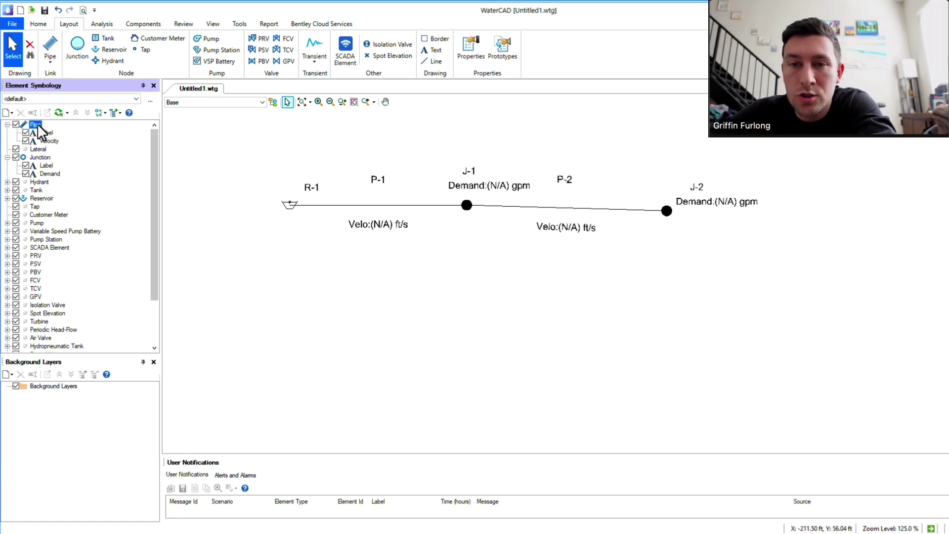
pyautogui.rightClick(42, 133)
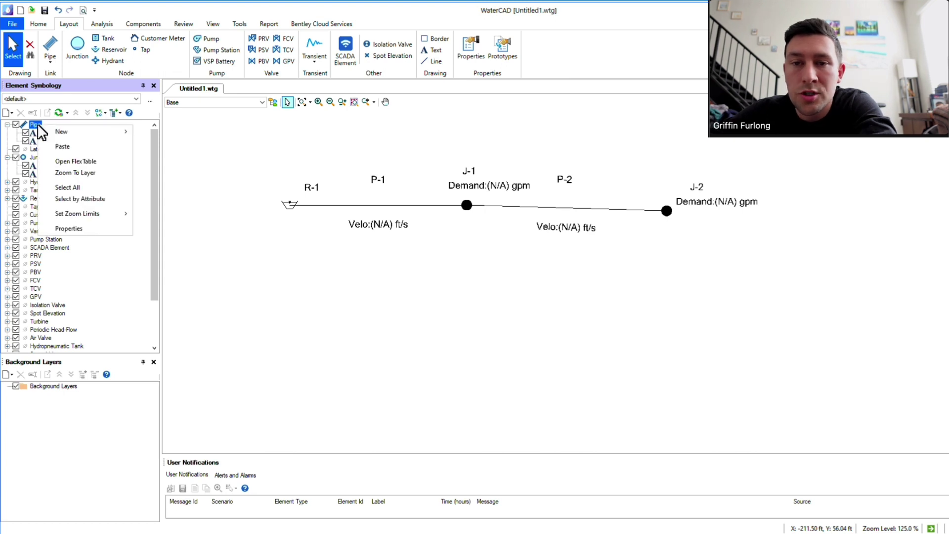
pyautogui.moveTo(61, 132)
pyautogui.click(186, 142)
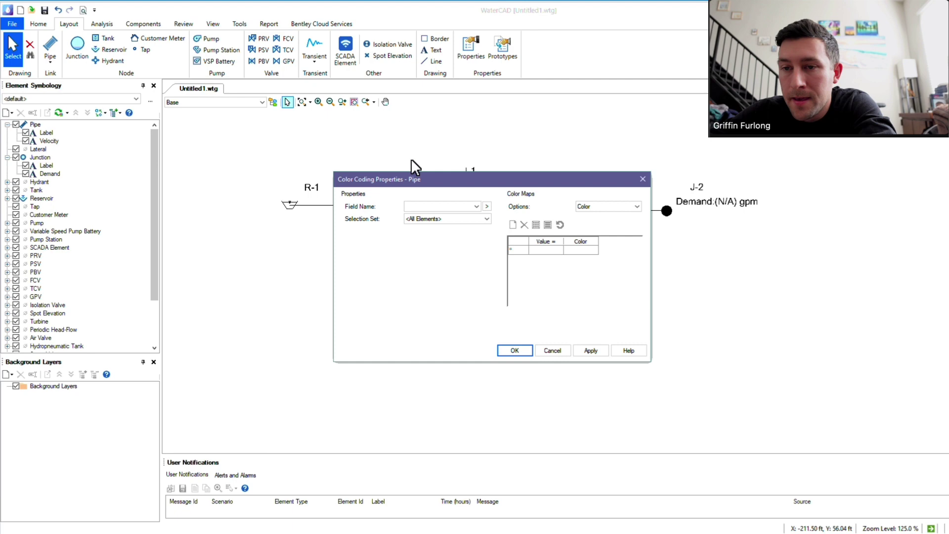
pyautogui.click(466, 212)
pyautogui.scroll(-15, 461, 319)
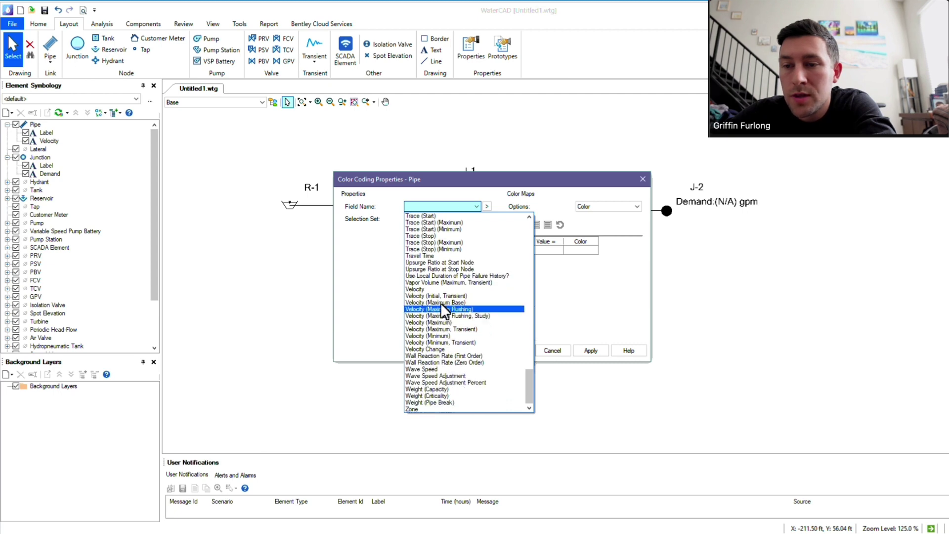
pyautogui.click(431, 289)
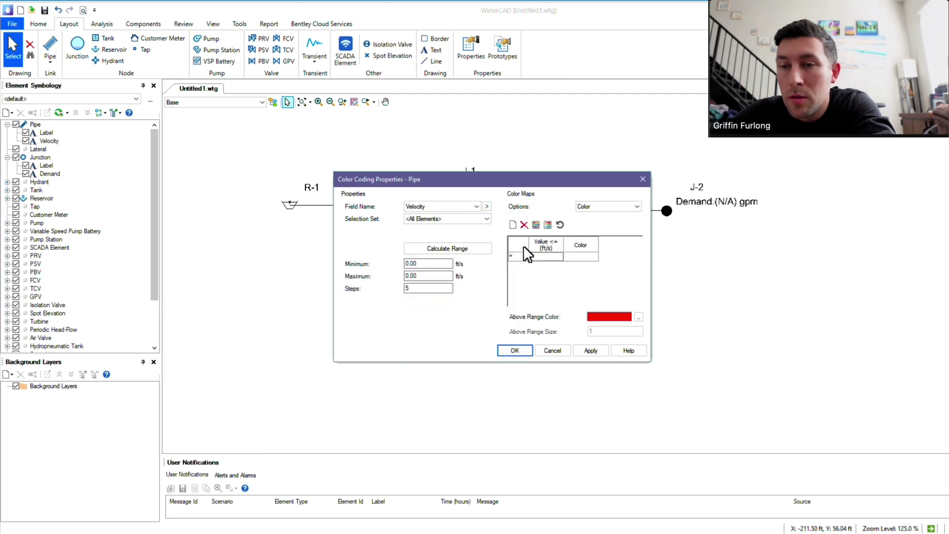
# Add a green range for velocities up to 5.00 ft/s.
pyautogui.click(552, 257)
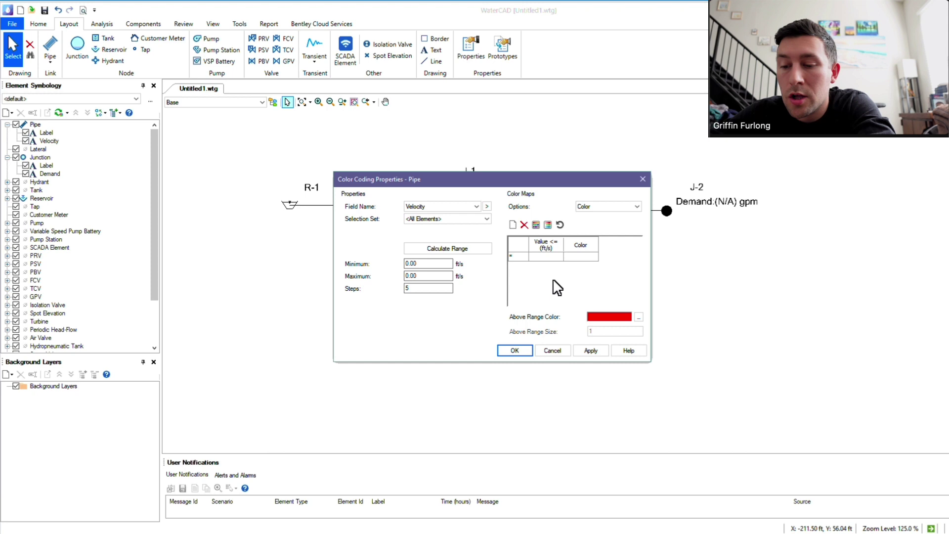
pyautogui.write('5')
pyautogui.click(586, 256)
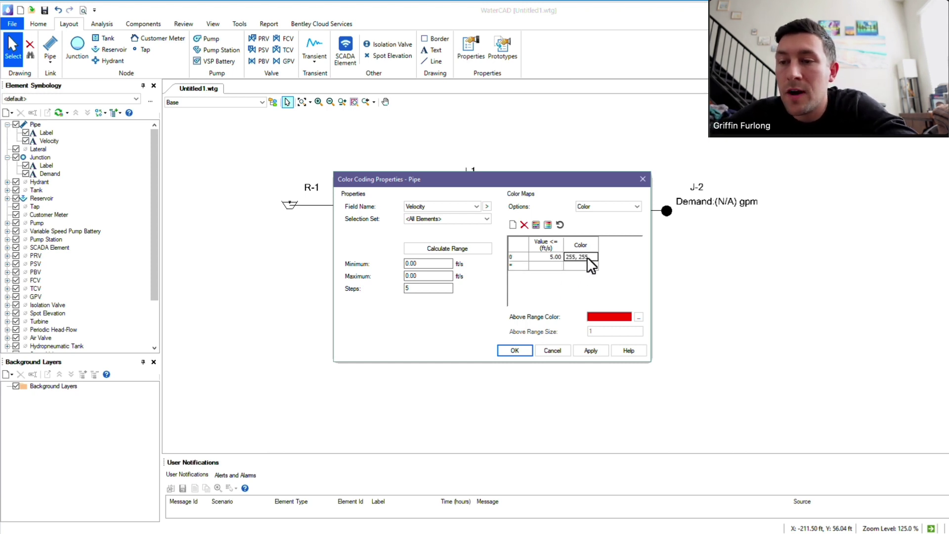
pyautogui.click(591, 257)
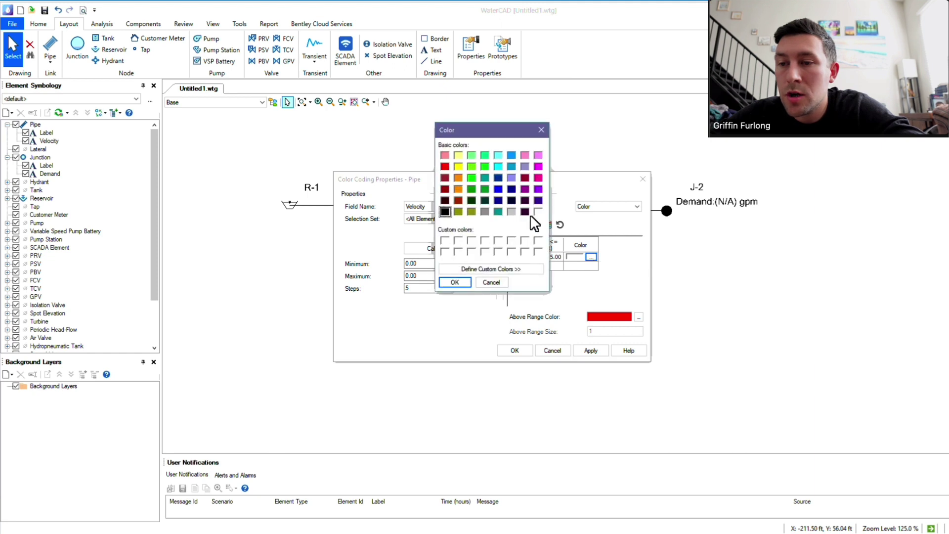
pyautogui.click(473, 177)
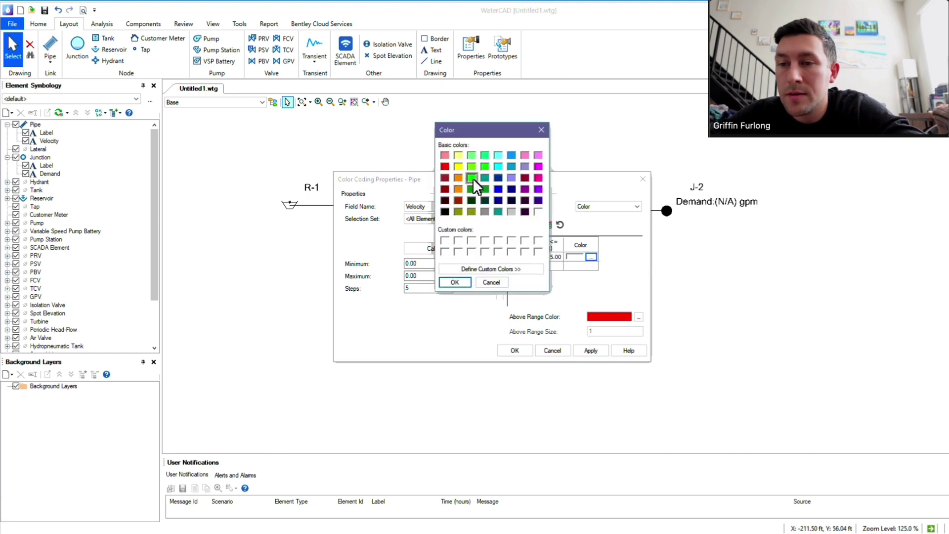
pyautogui.click(462, 283)
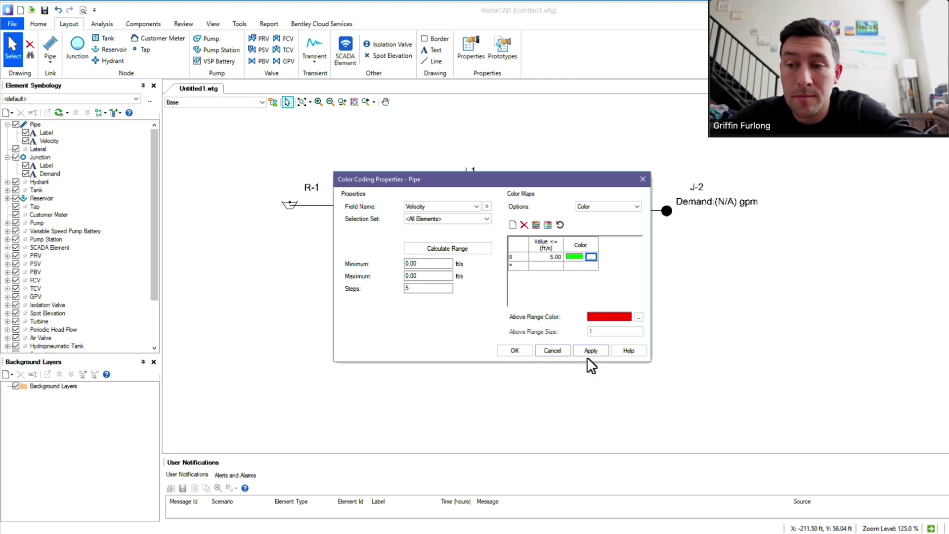
pyautogui.click(555, 267)
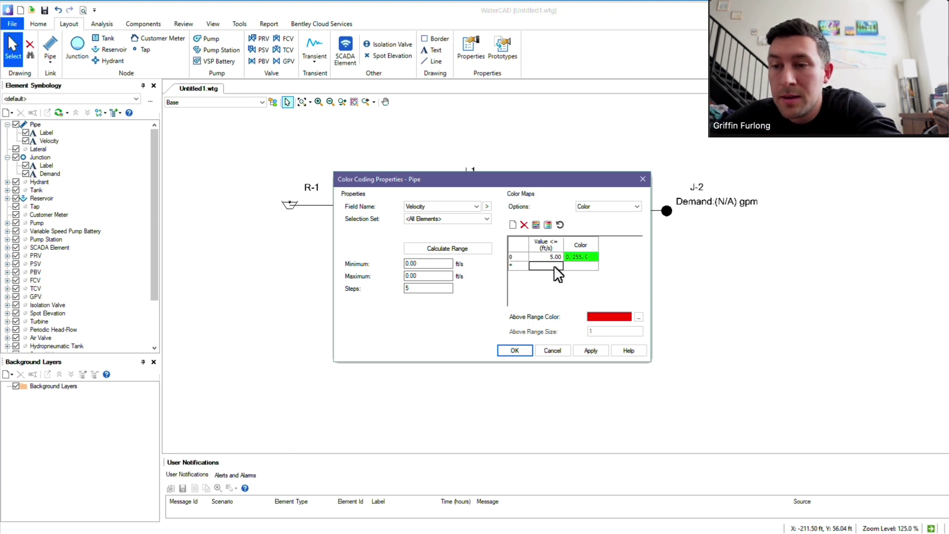
# Add an orange range up to 7.00 ft/s and apply the colour coding.
pyautogui.write('7')
pyautogui.click(588, 267)
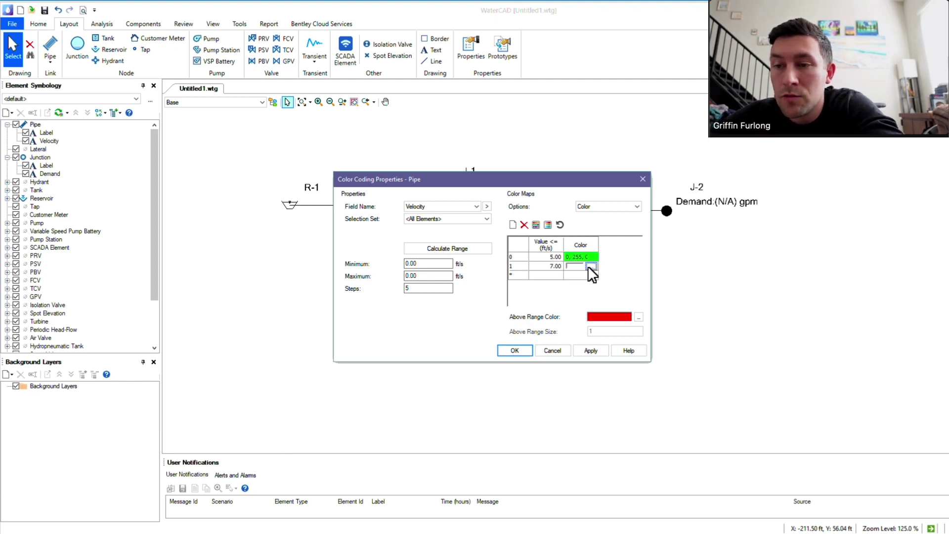
pyautogui.click(588, 266)
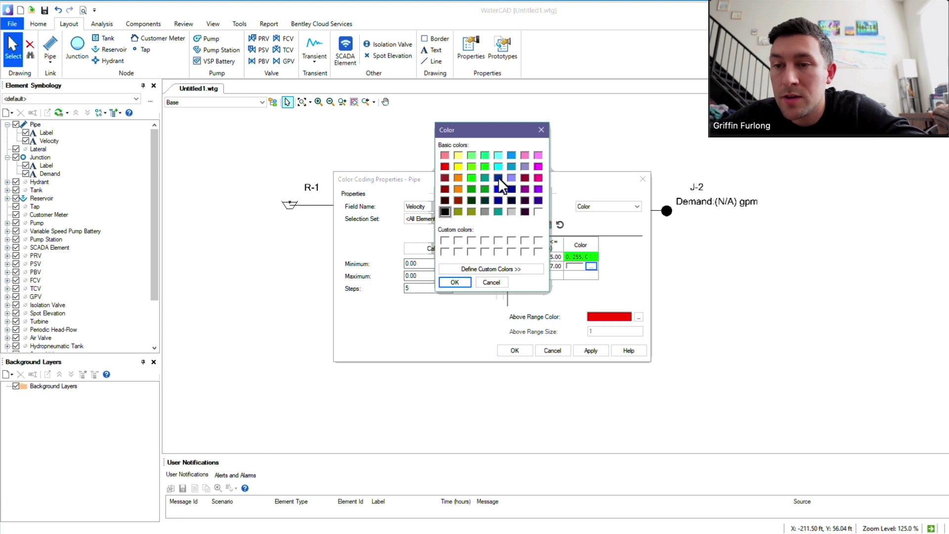
pyautogui.click(459, 188)
pyautogui.click(455, 282)
pyautogui.click(592, 351)
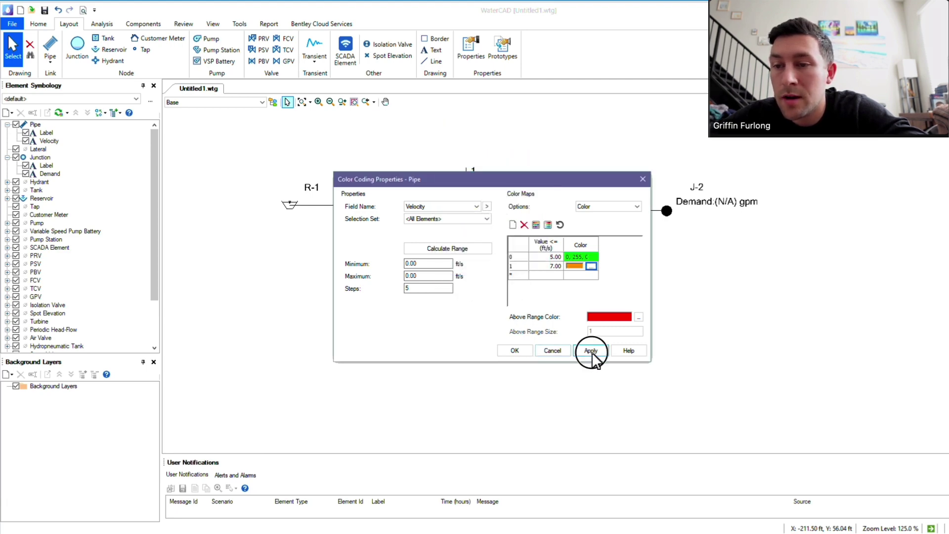
pyautogui.click(526, 350)
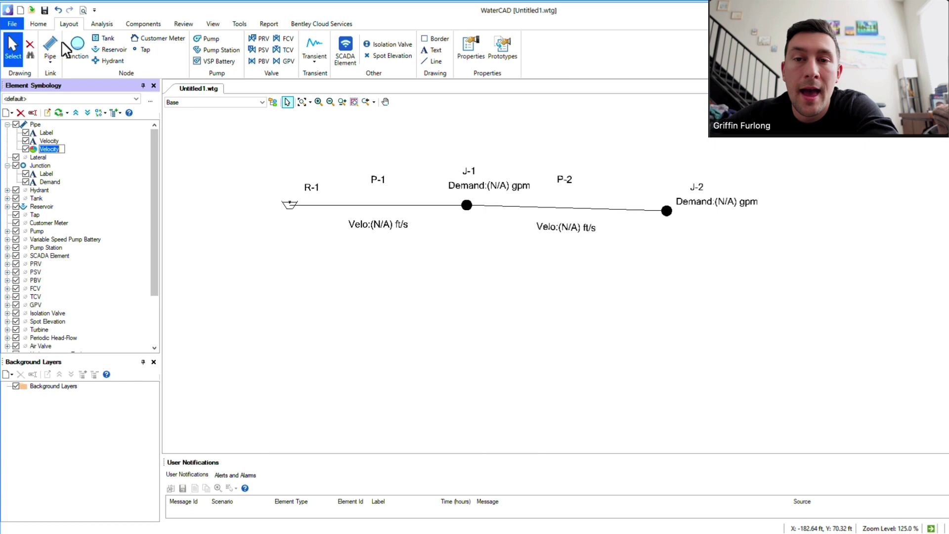
# Compute the network from the Home tab, then open reservoir R-1's properties.
pyautogui.click(39, 24)
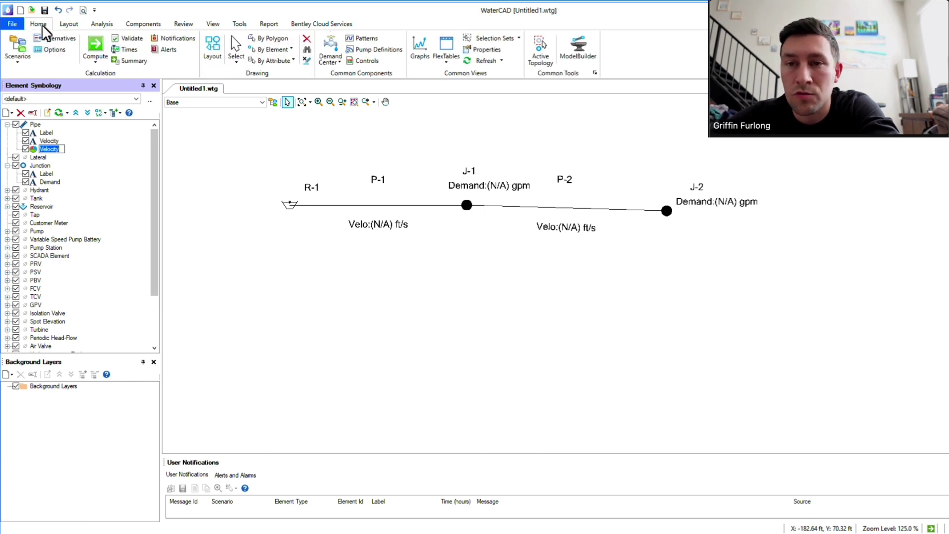
pyautogui.click(99, 45)
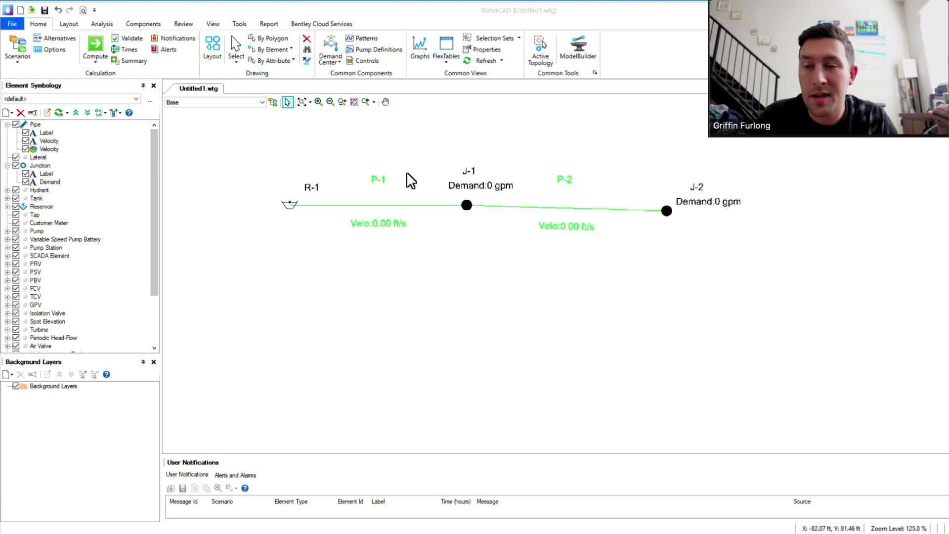
pyautogui.doubleClick(285, 205)
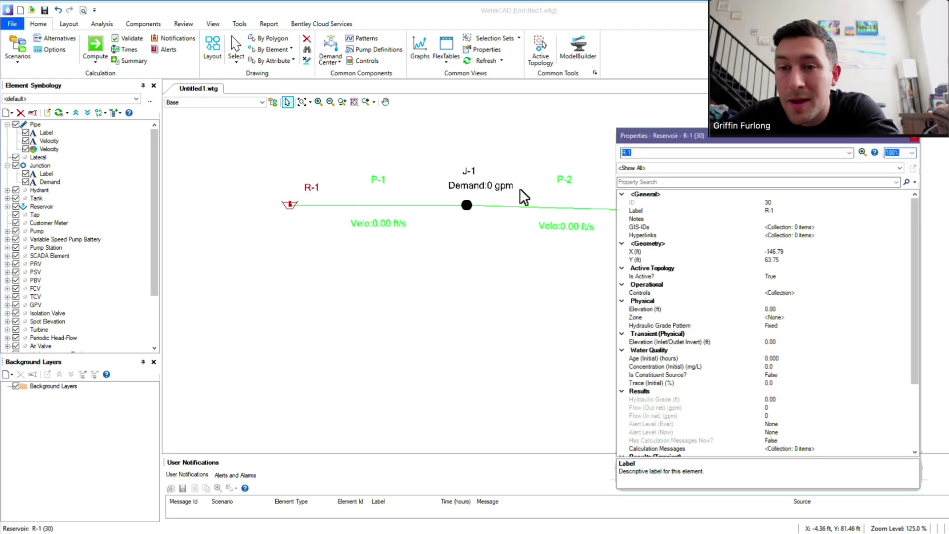
# Set reservoir R-1's elevation to 50 ft.
pyautogui.click(785, 308)
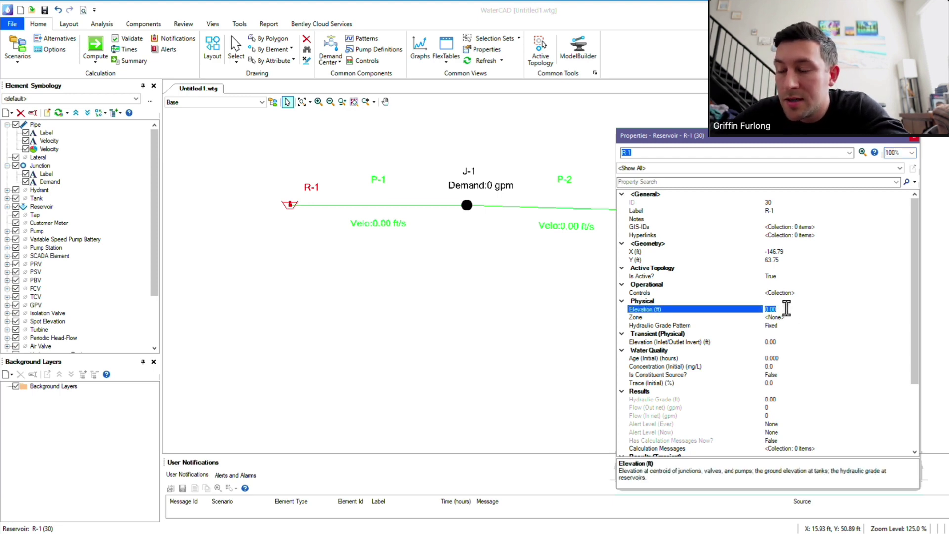
pyautogui.write('50')
pyautogui.press('Return')
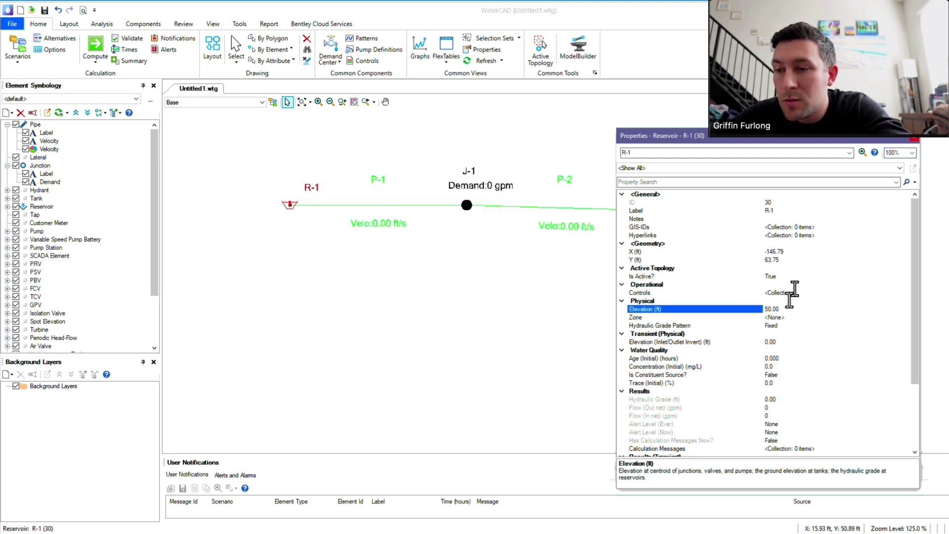
pyautogui.click(915, 141)
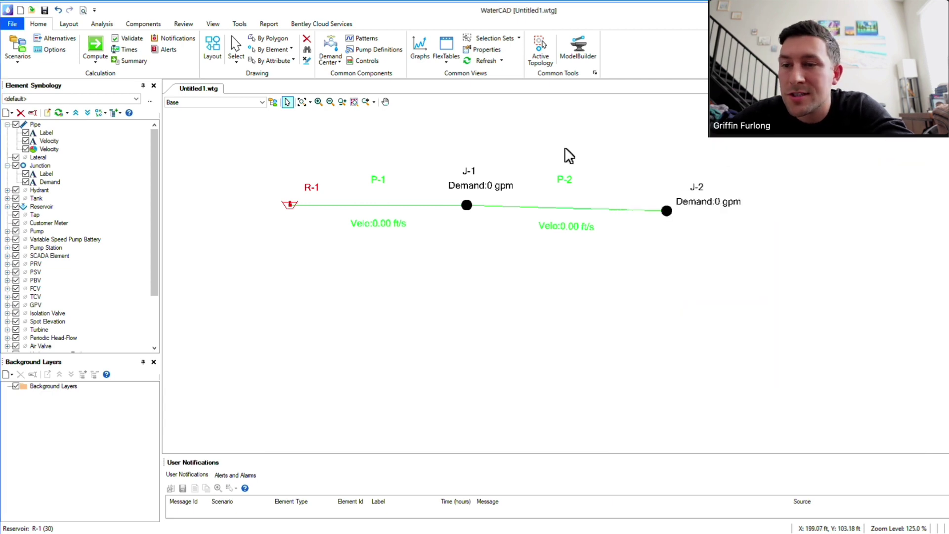
# Give junction J-1 a base demand of 50 gpm in its demand collection.
pyautogui.doubleClick(467, 204)
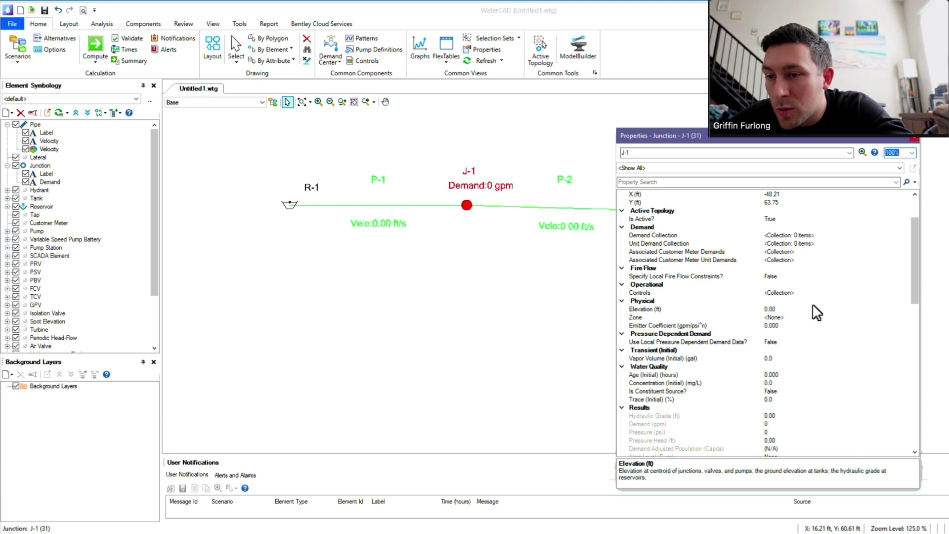
pyautogui.scroll(3, 812, 304)
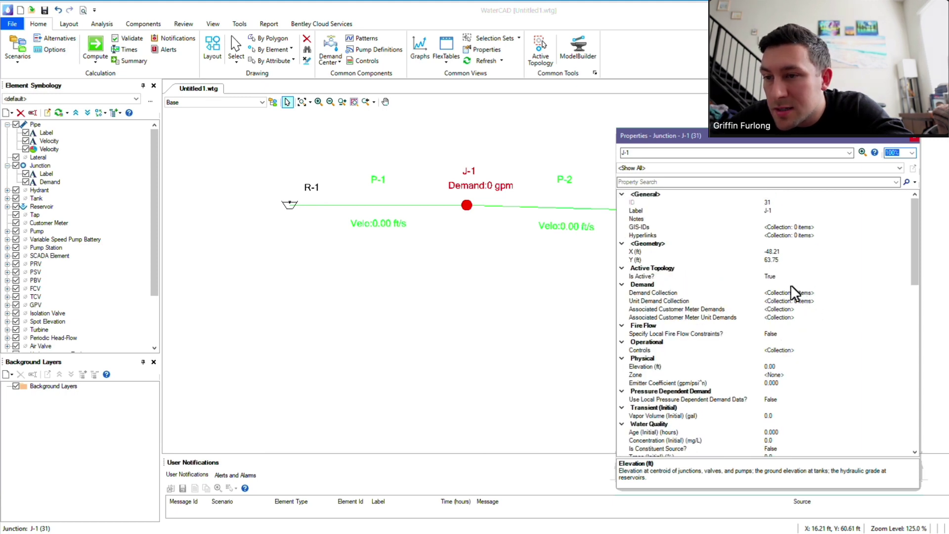
pyautogui.click(798, 292)
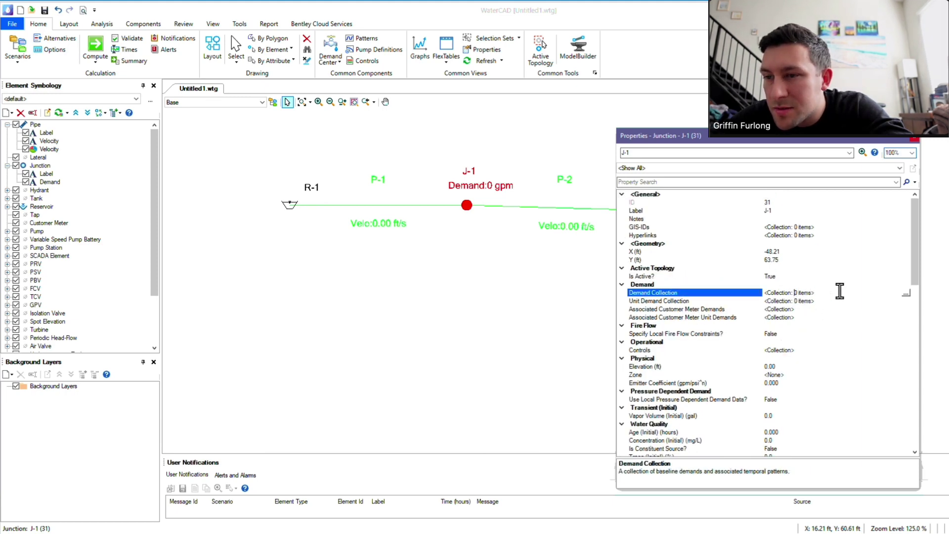
pyautogui.click(907, 293)
pyautogui.write('50')
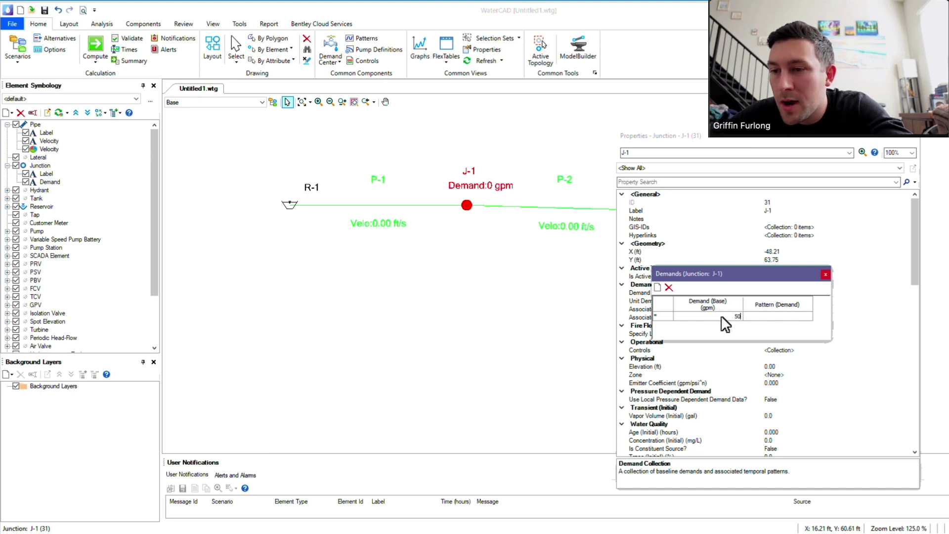
pyautogui.click(825, 274)
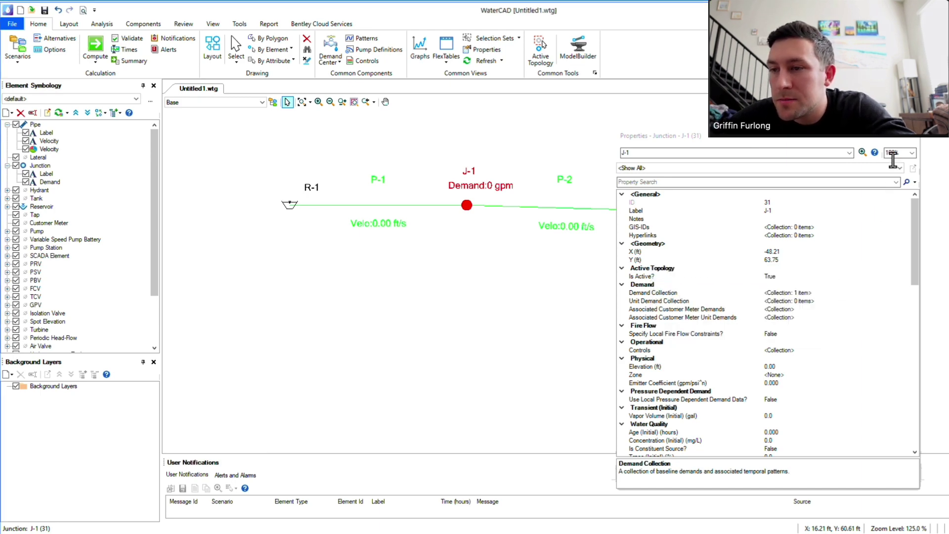
pyautogui.click(915, 142)
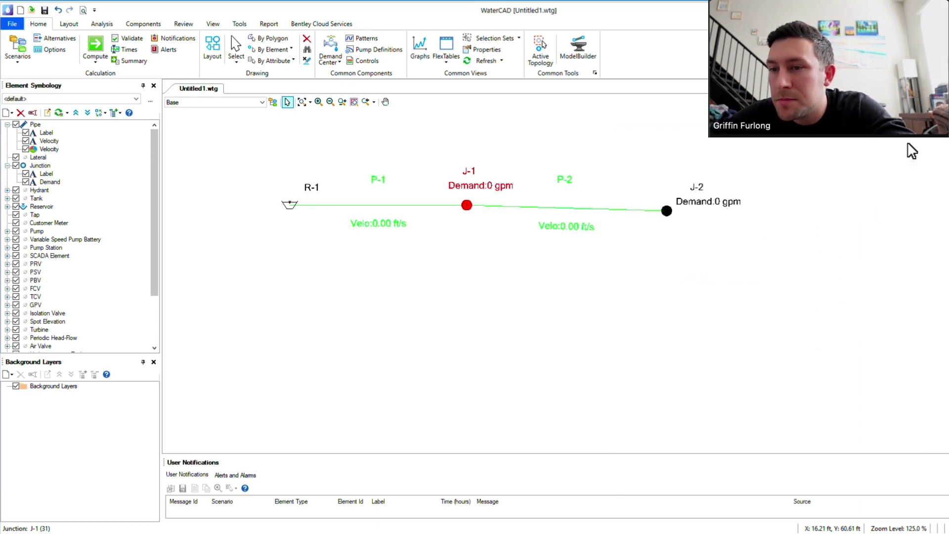
# Recompute to confirm P-1 at 0.57 ft/s, then change J-1's 50 gpm base demand to 5,000 gpm.
pyautogui.click(98, 38)
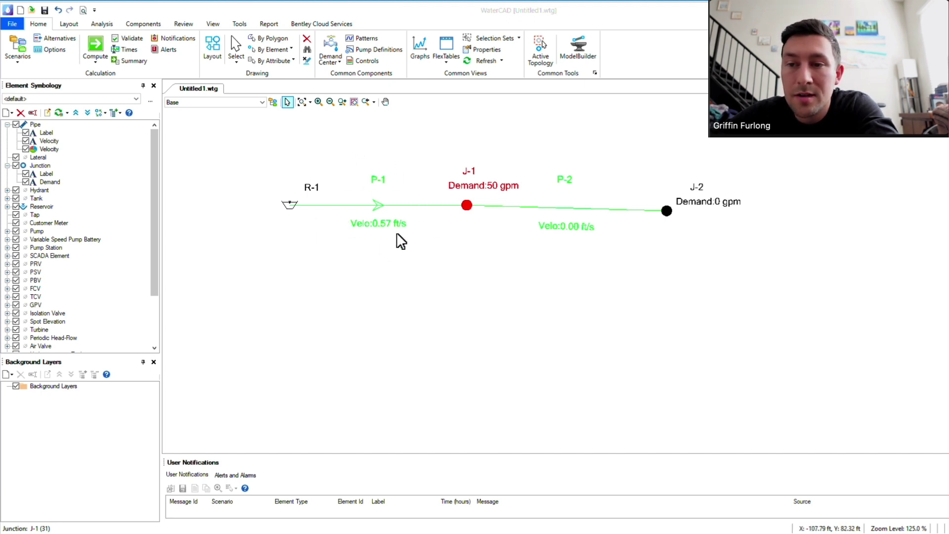
pyautogui.doubleClick(464, 206)
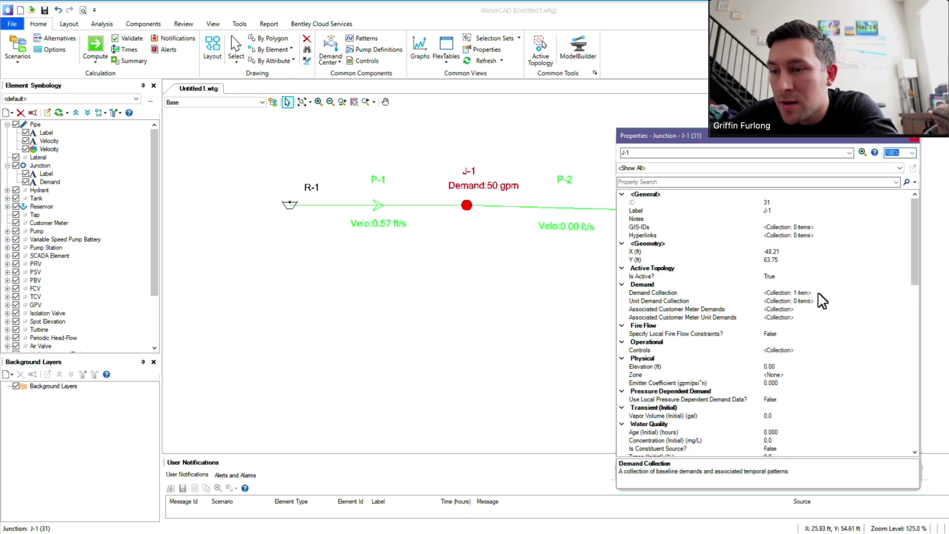
pyautogui.click(906, 296)
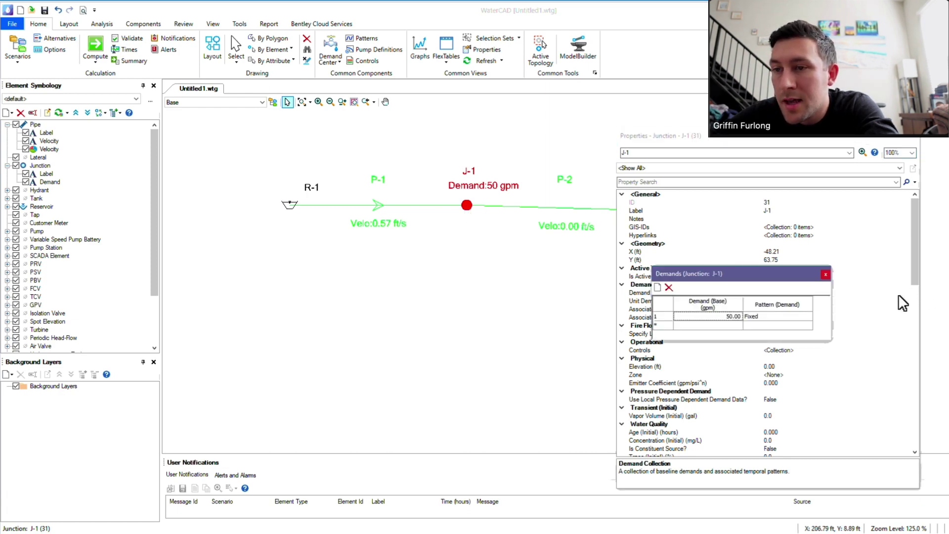
pyautogui.click(721, 316)
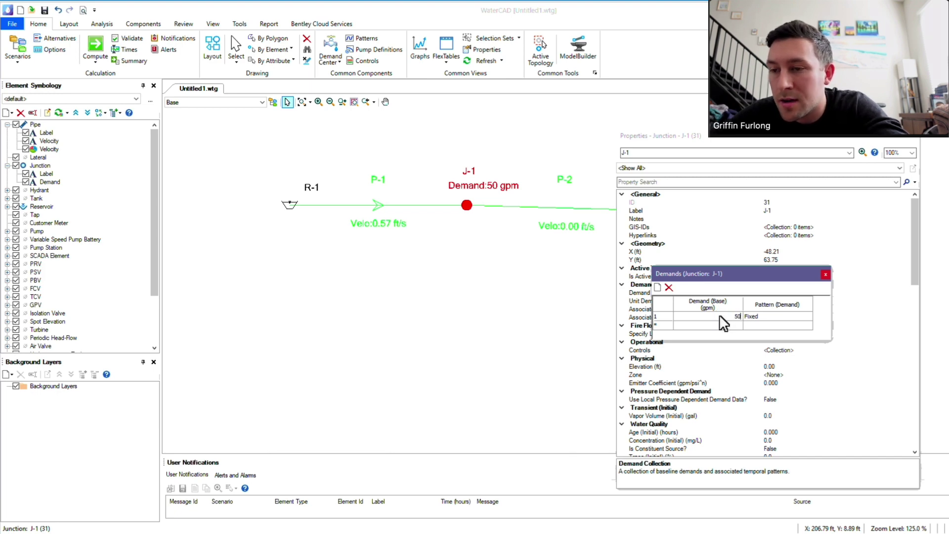
pyautogui.click(824, 274)
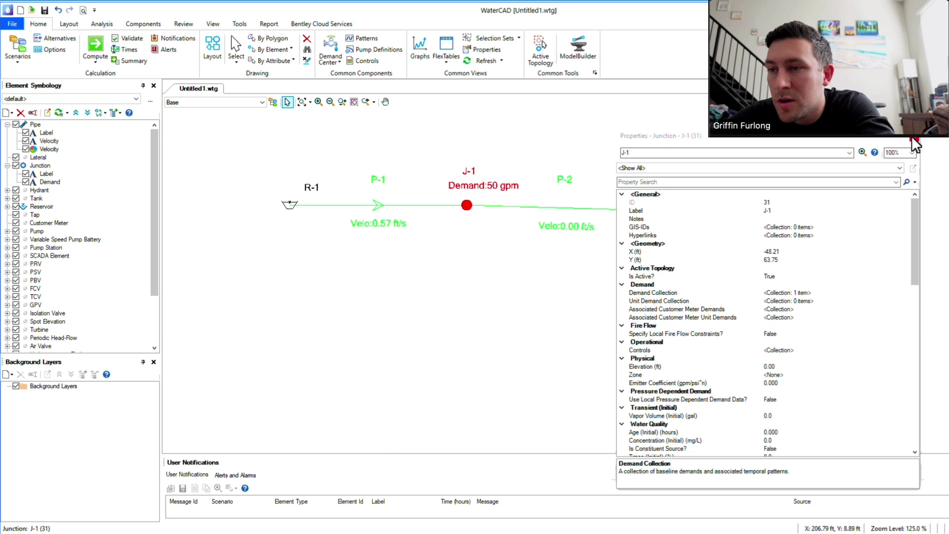
pyautogui.click(915, 140)
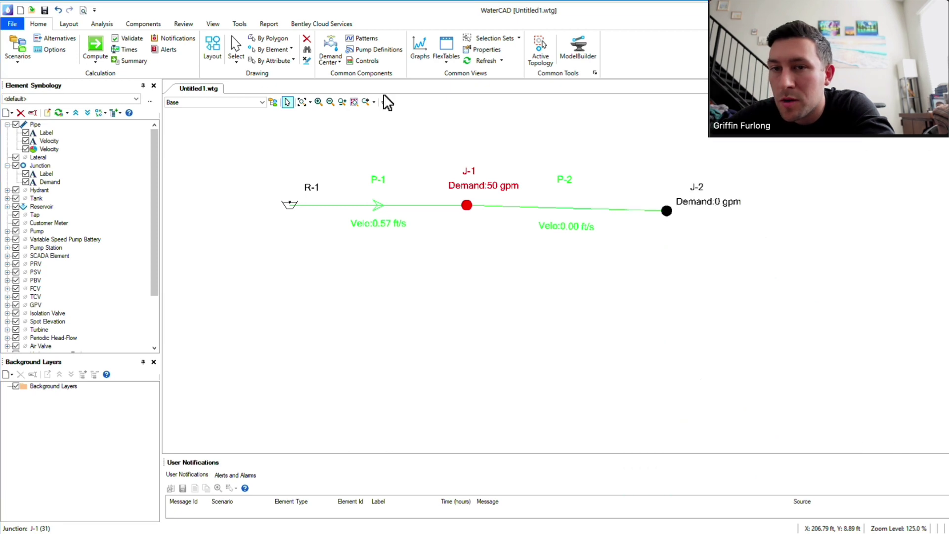
# Recompute with the 5,000 gpm demand so P-1 shows red at 56.74 ft/s, then deselect J-1.
pyautogui.click(95, 45)
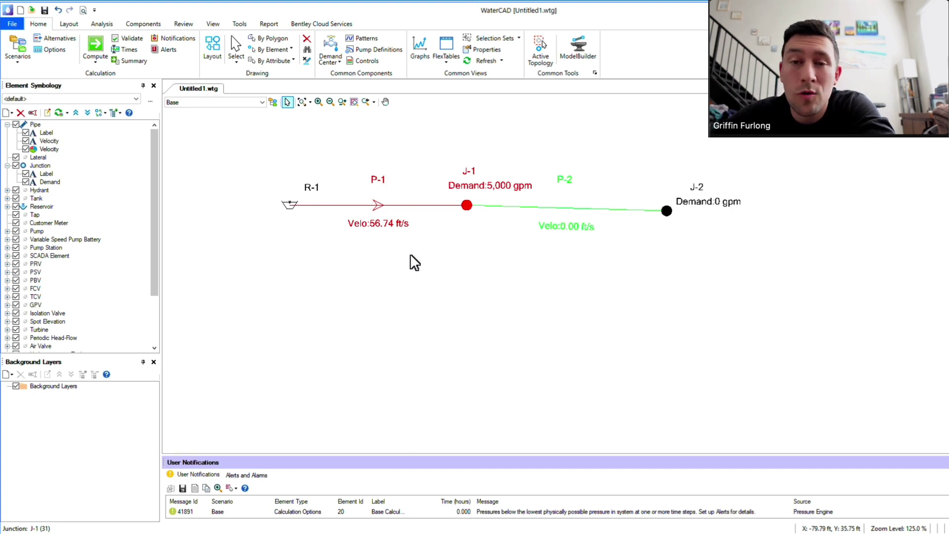
pyautogui.moveTo(486, 321); pyautogui.dragTo(389, 300)
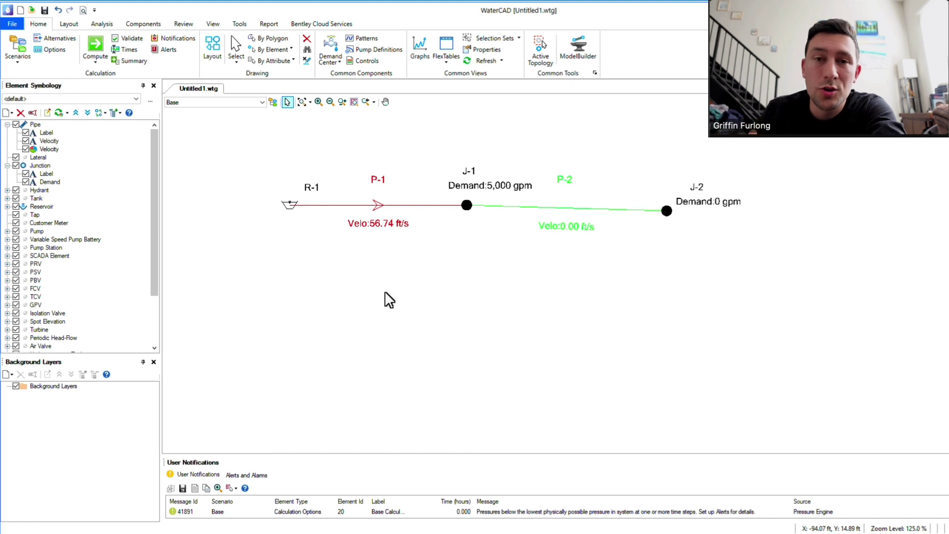